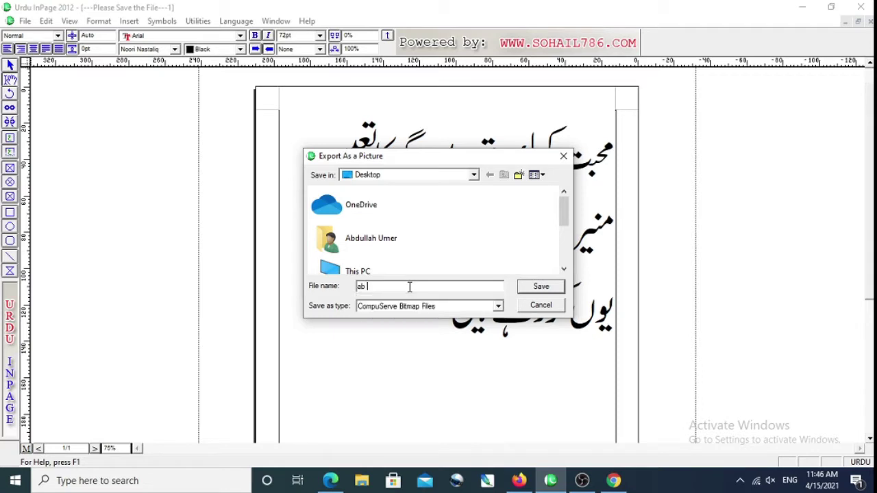
Step: Export the page to the Desktop as an Encapsulated PostScript picture named "ab nahi"
left_click(499, 310)
left_click(470, 327)
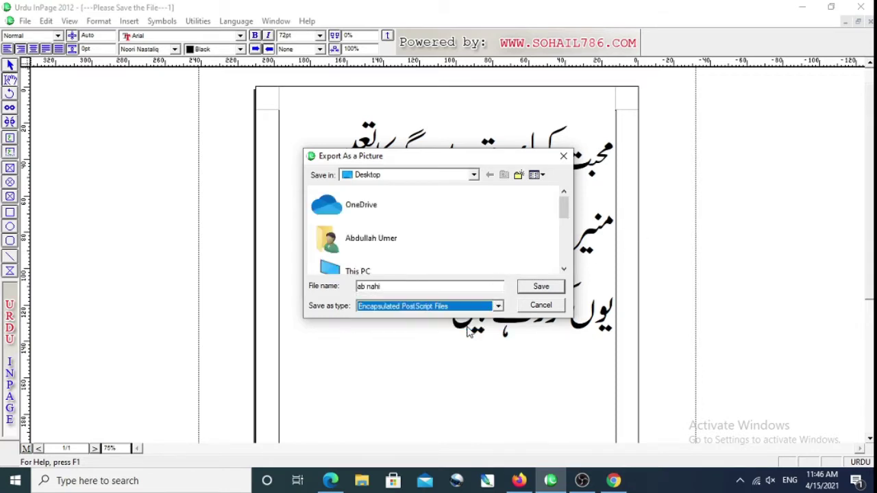
left_click(542, 287)
left_click(540, 200)
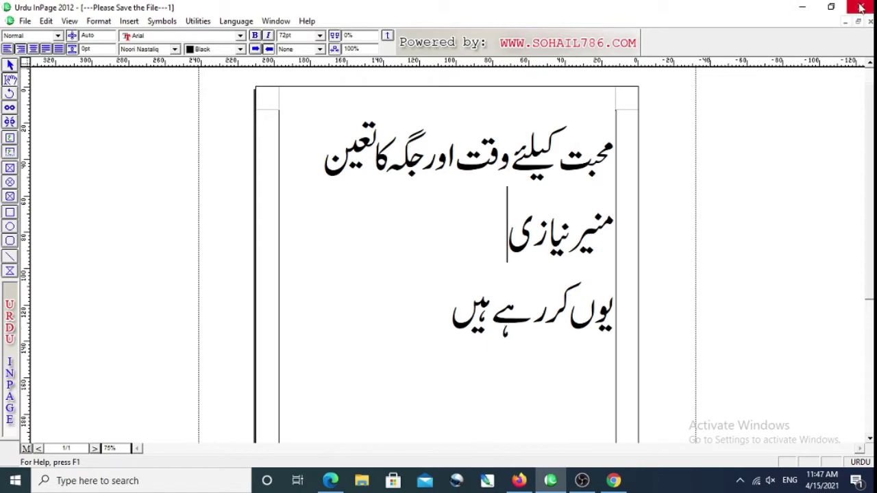
Step: Minimize the open windows, launch Adobe Photoshop and decline its registration
left_click(802, 7)
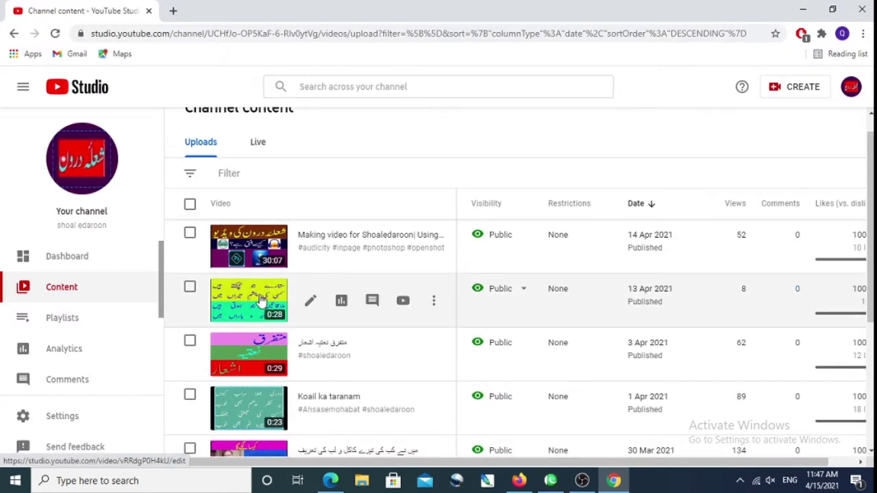
left_click(803, 9)
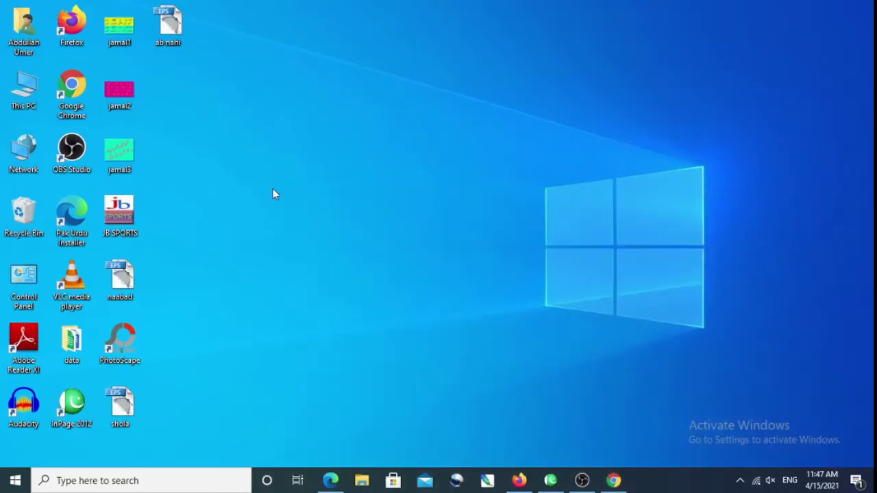
left_click(487, 481)
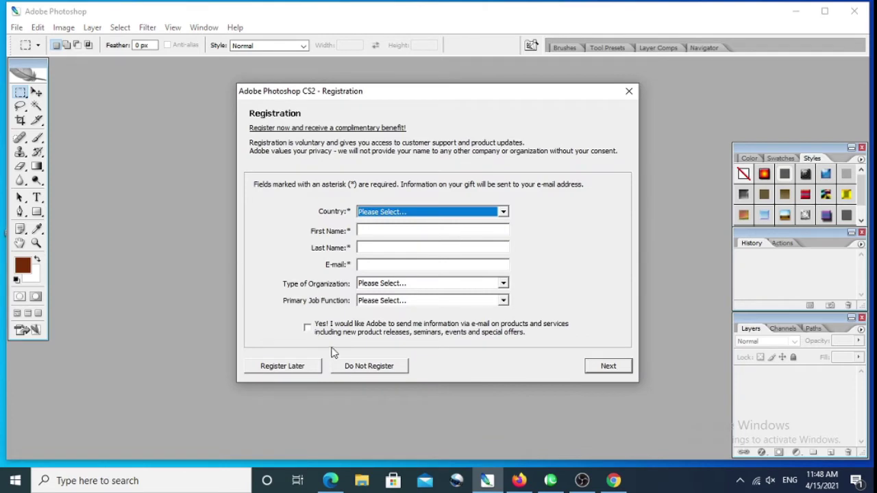
left_click(359, 370)
left_click(614, 314)
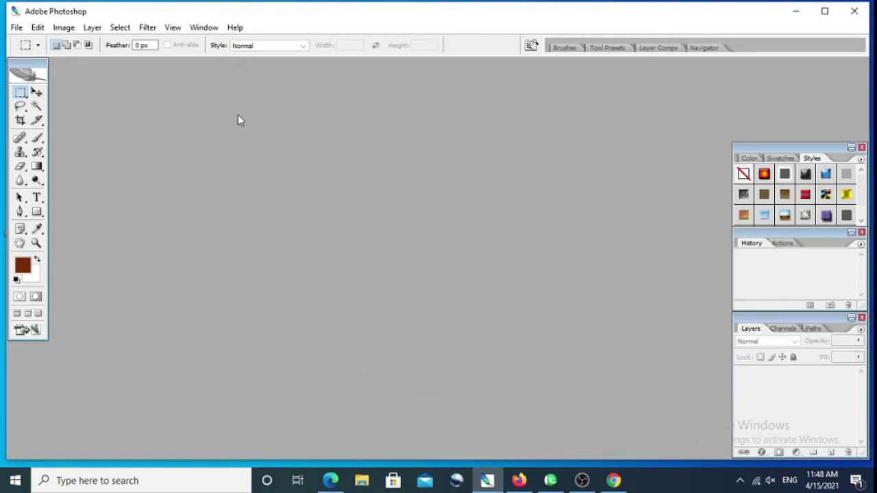
Step: Create a blank white RGB document, 14 by 8 inches at 100 pixels/inch, and move its window to free up workspace
left_click(16, 28)
left_click(28, 41)
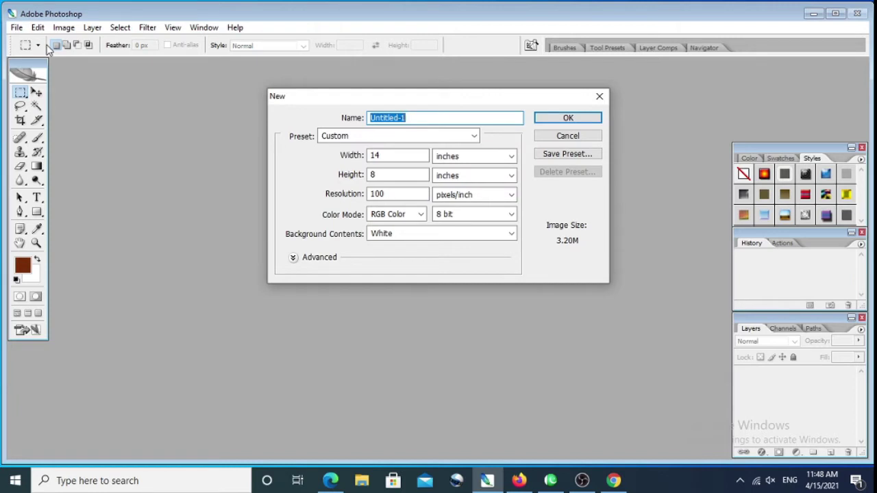
left_click(511, 156)
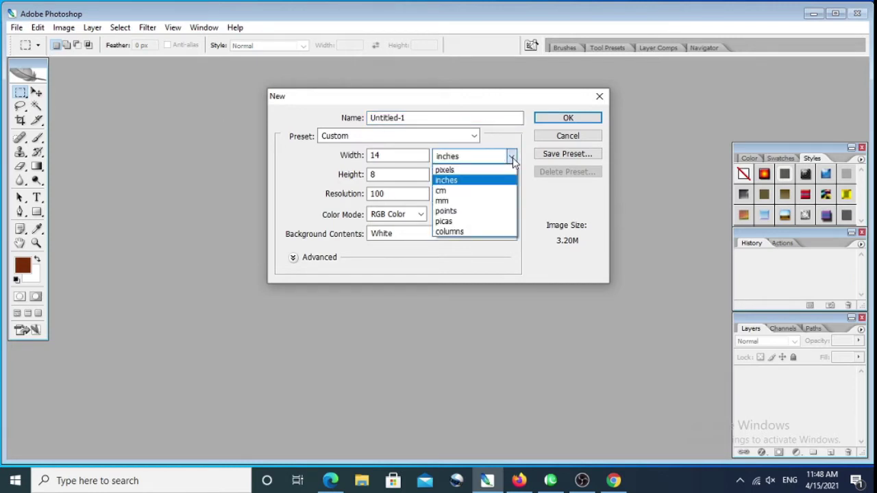
left_click(436, 291)
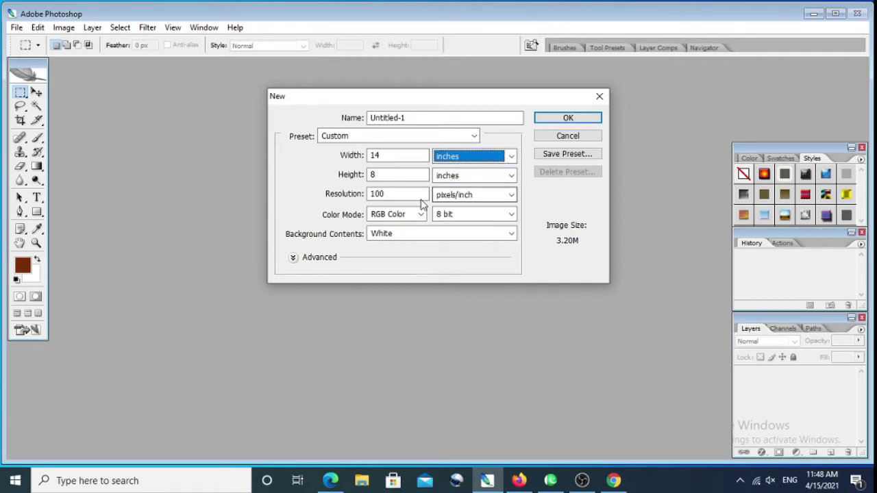
left_click(568, 119)
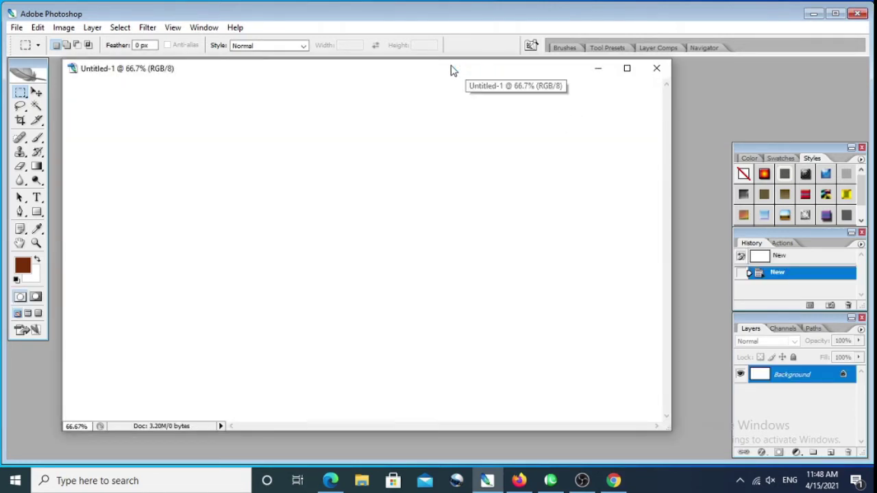
left_click_drag(451, 70, 557, 167)
Step: Open the "ab nahi" EPS file from the Desktop, rasterizing it at 100 pixels/inch in CMYK Color
left_click(16, 27)
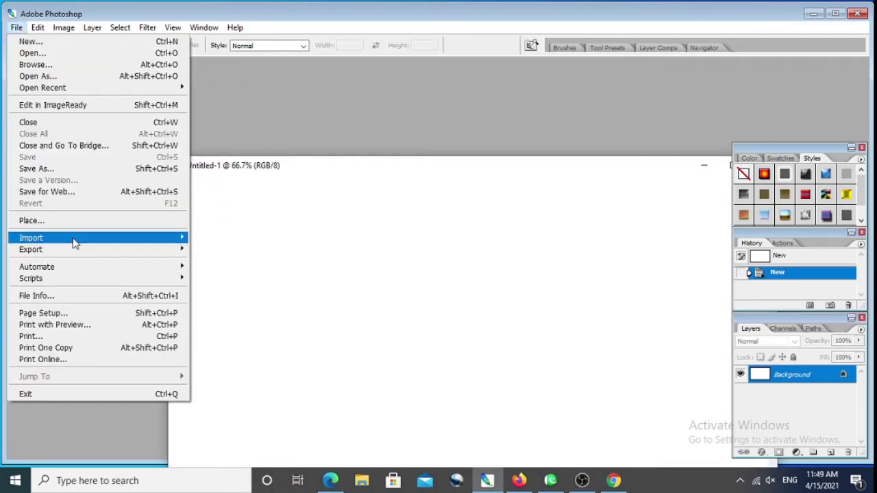
mouse_move(155, 250)
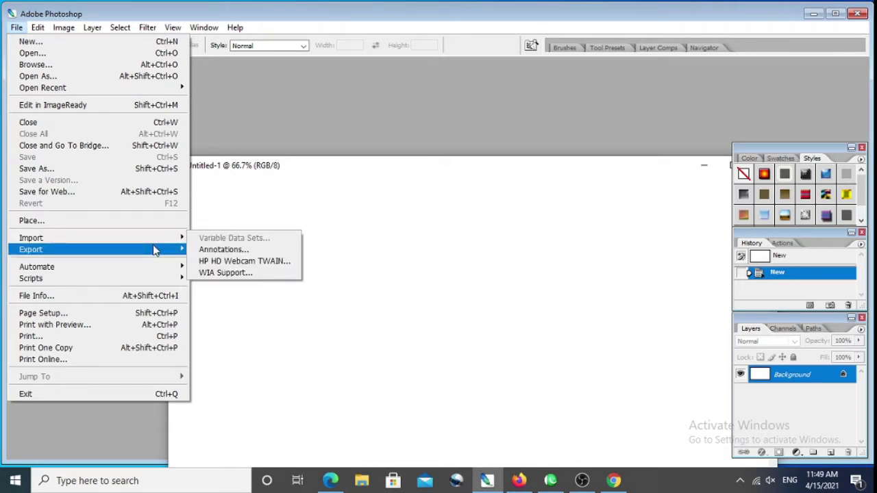
left_click(122, 450)
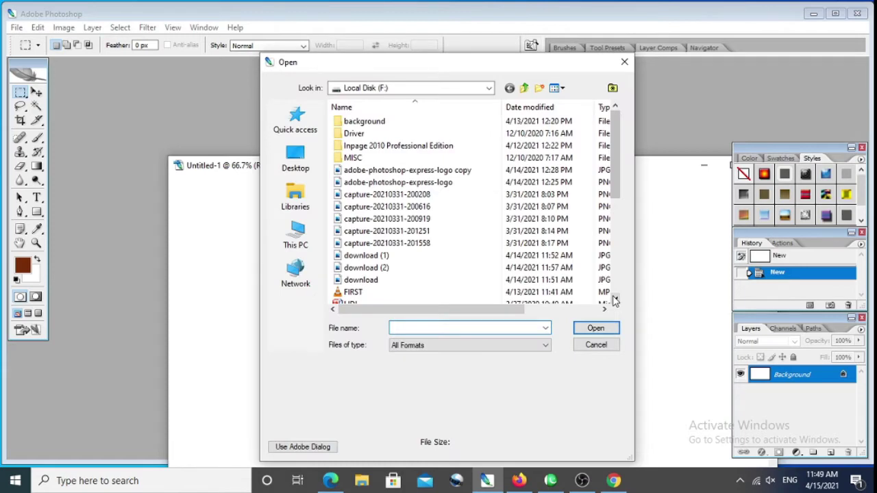
left_click(614, 299)
left_click(615, 108)
left_click(614, 300)
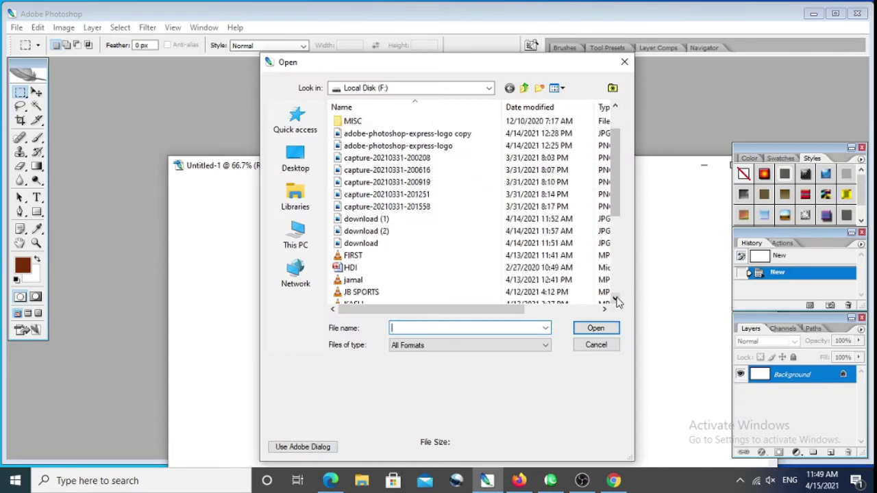
left_click(615, 299)
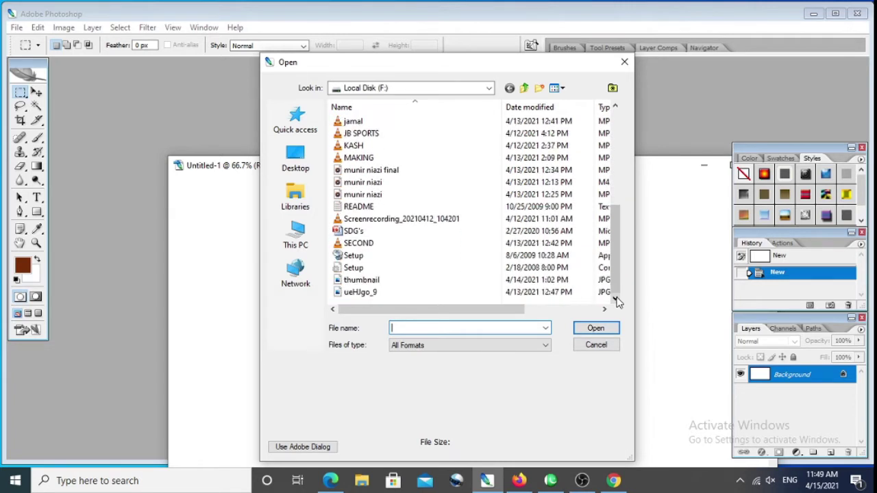
left_click(294, 163)
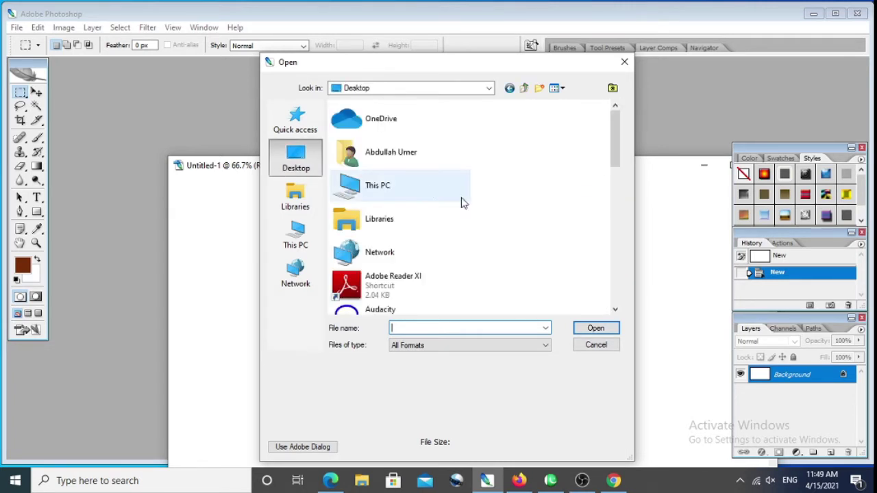
left_click(615, 309)
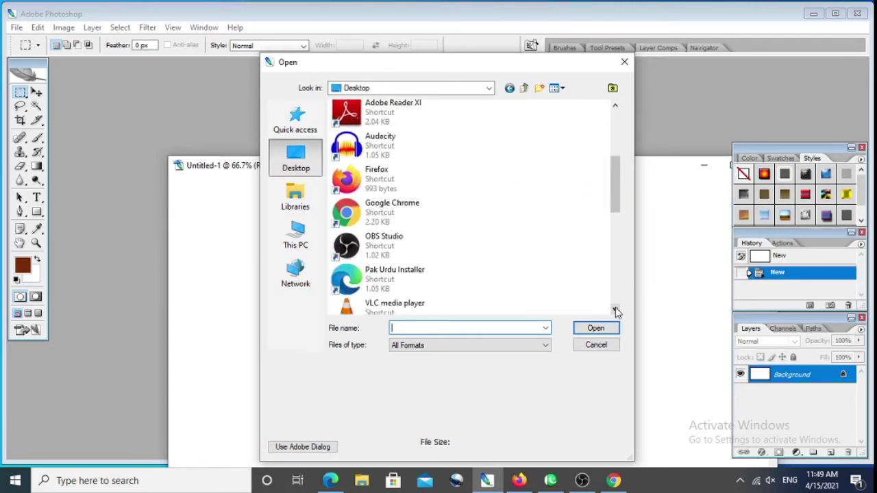
double_click(370, 264)
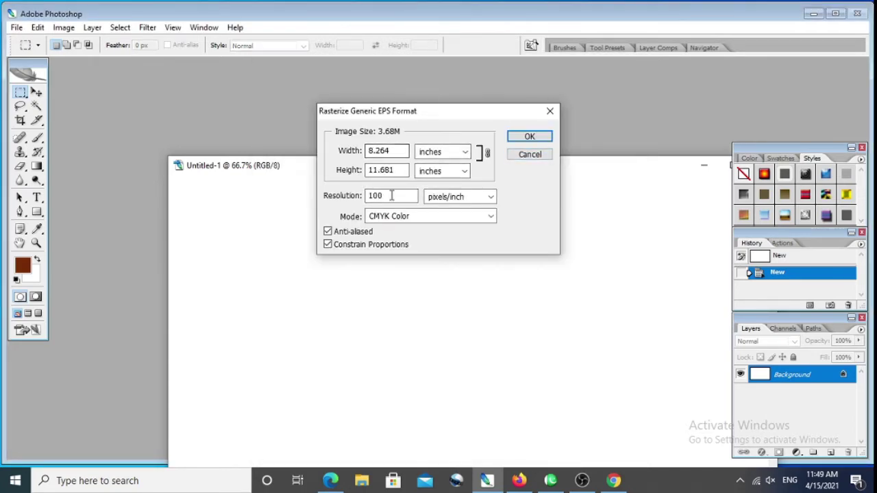
left_click(529, 138)
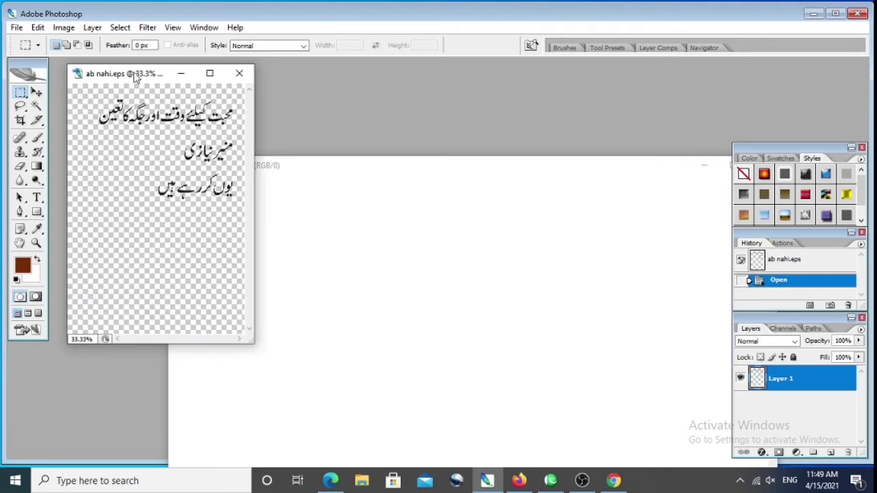
Step: Select the first Urdu text line in ab nahi.eps with a rectangular marquee and cut it onto its own layer
left_click(21, 93)
left_click_drag(94, 91, 240, 130)
right_click(170, 117)
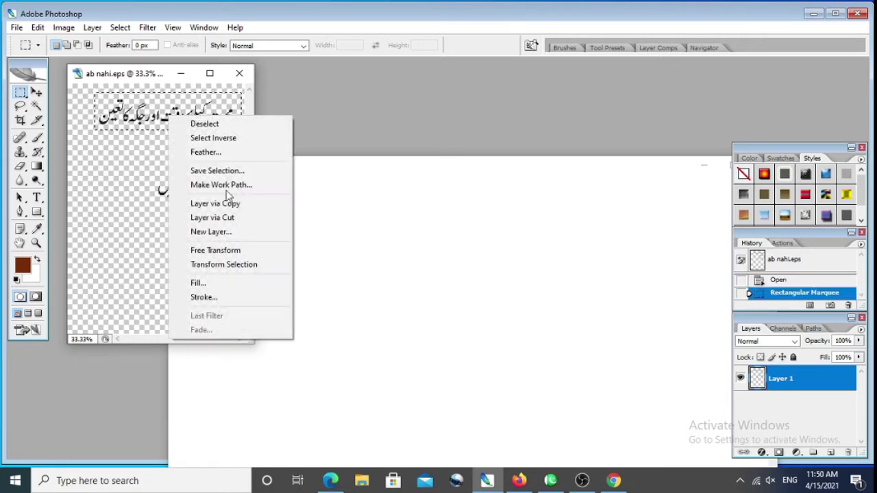
left_click(219, 217)
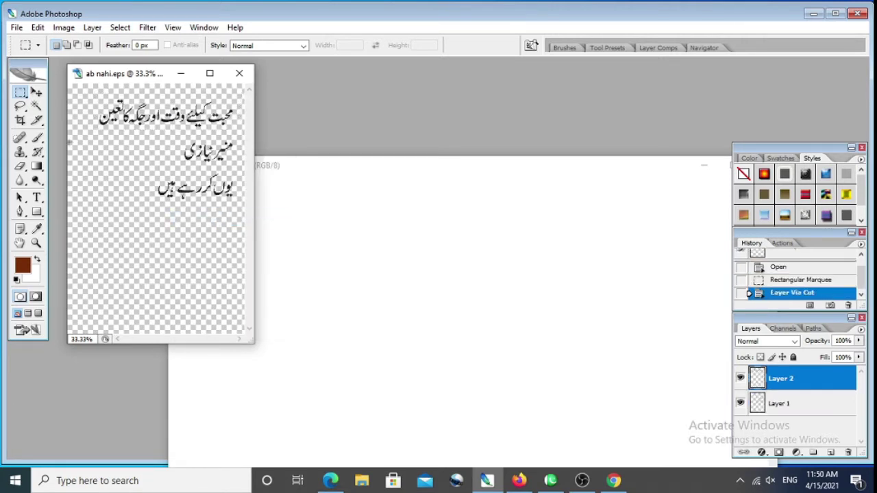
Step: Copy the first text line's layer from ab nahi.eps into the upper part of the Untitled-1 canvas with the Move tool
left_click(37, 94)
key("ctrl+t")
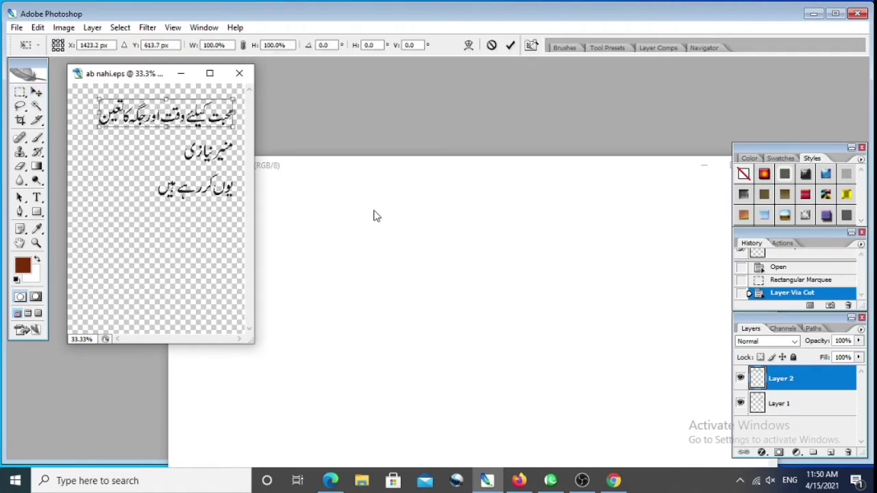
key("Return")
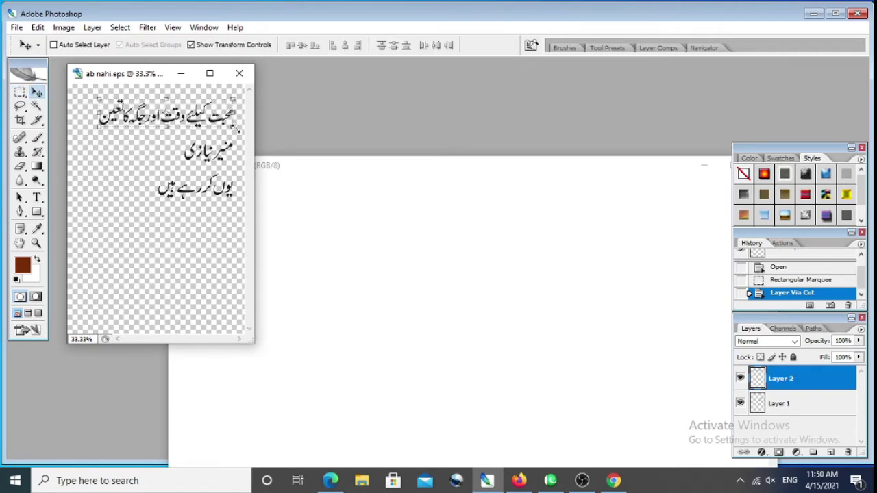
key("ctrl+t")
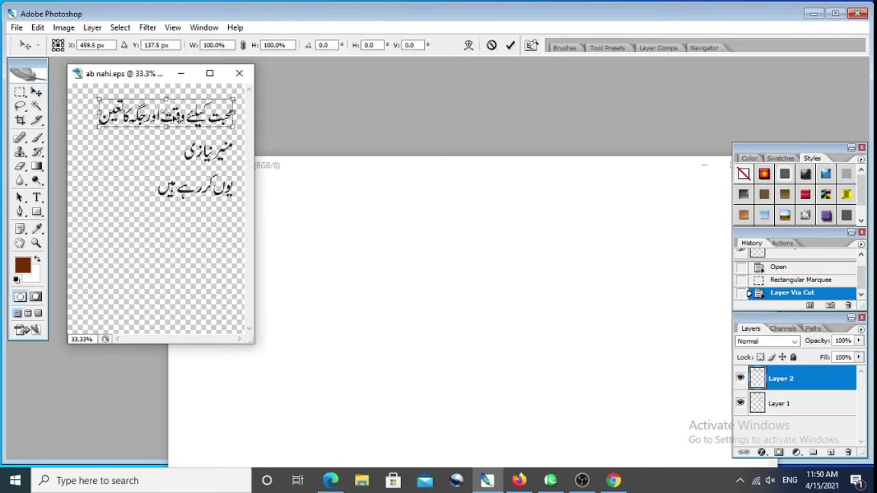
left_click(370, 232)
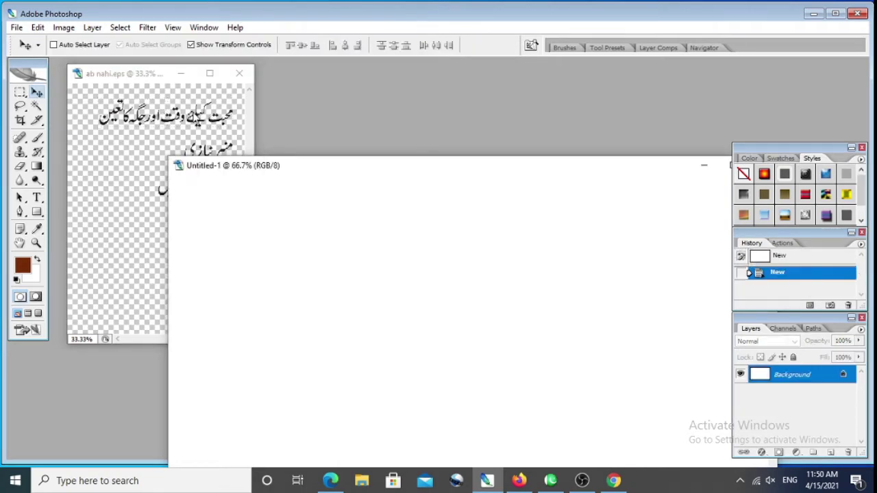
double_click(124, 76)
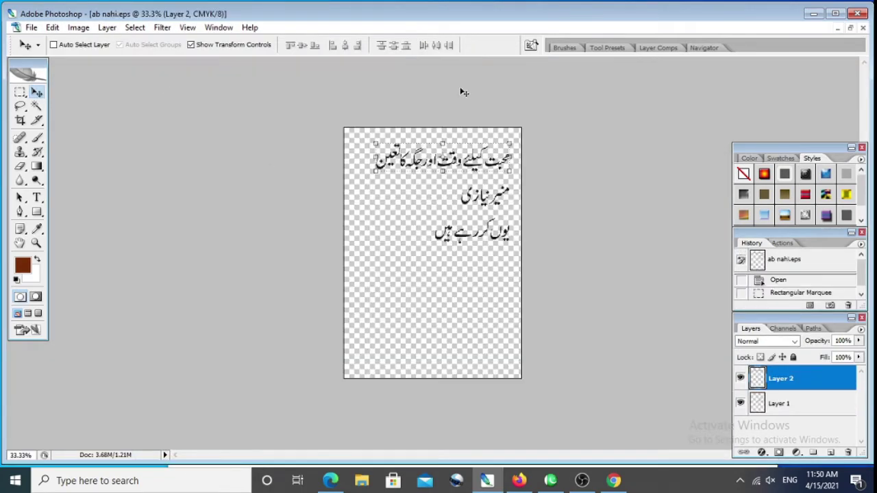
left_click(849, 29)
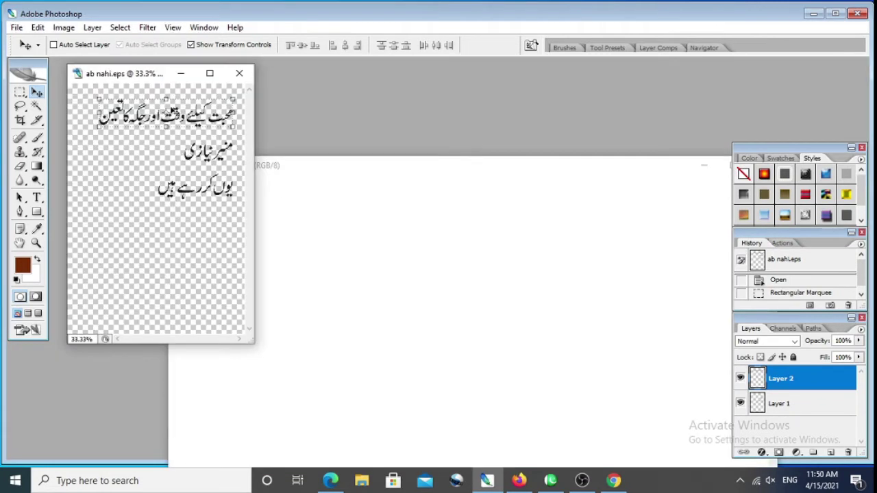
left_click_drag(181, 117, 341, 232)
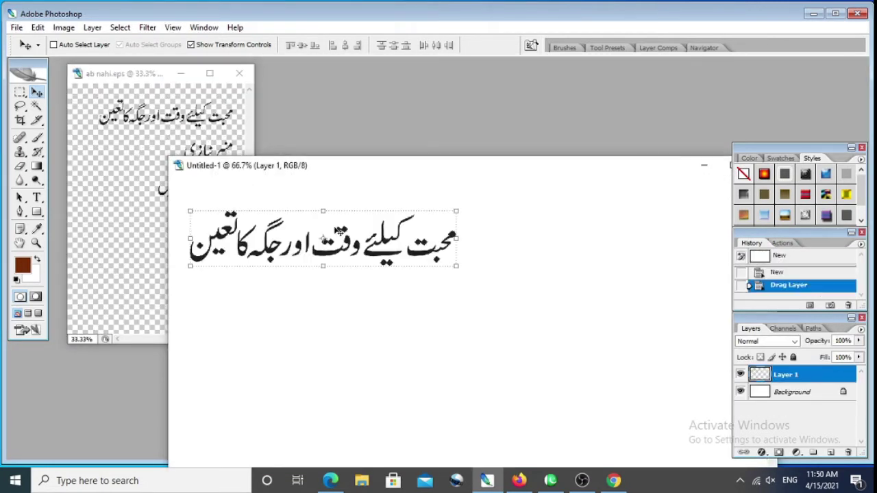
Step: Try to cut the second text line of ab nahi.eps onto its own layer using a rectangular marquee selection
left_click(149, 74)
left_click(22, 93)
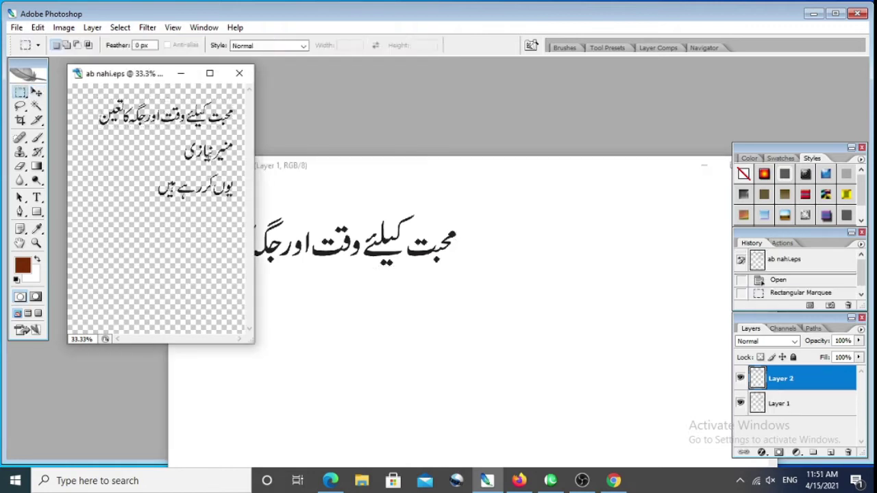
left_click_drag(235, 141, 239, 163)
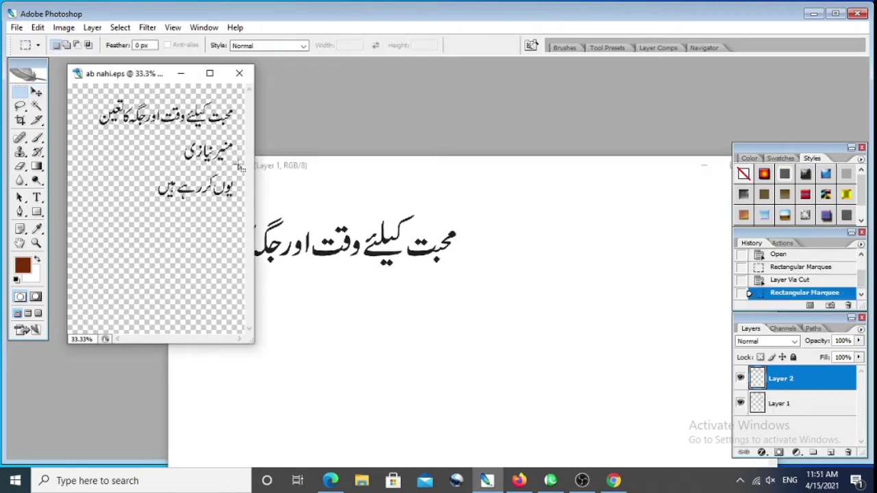
right_click(224, 152)
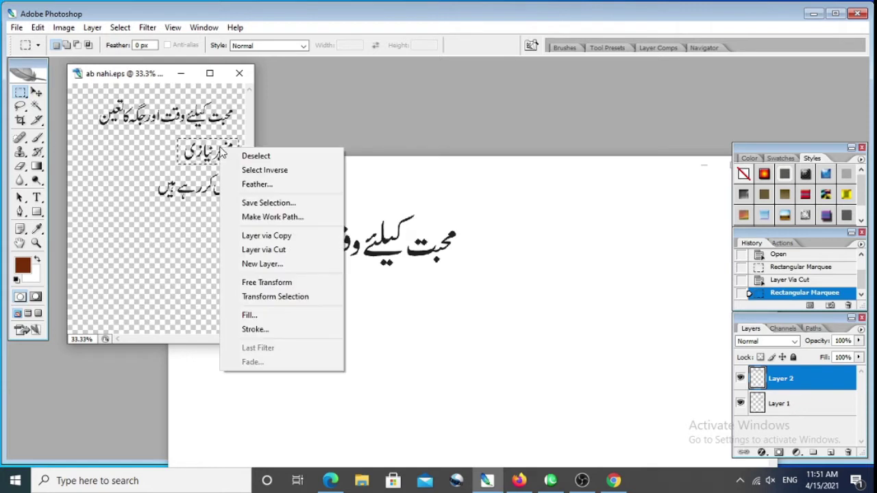
left_click(265, 251)
left_click(442, 191)
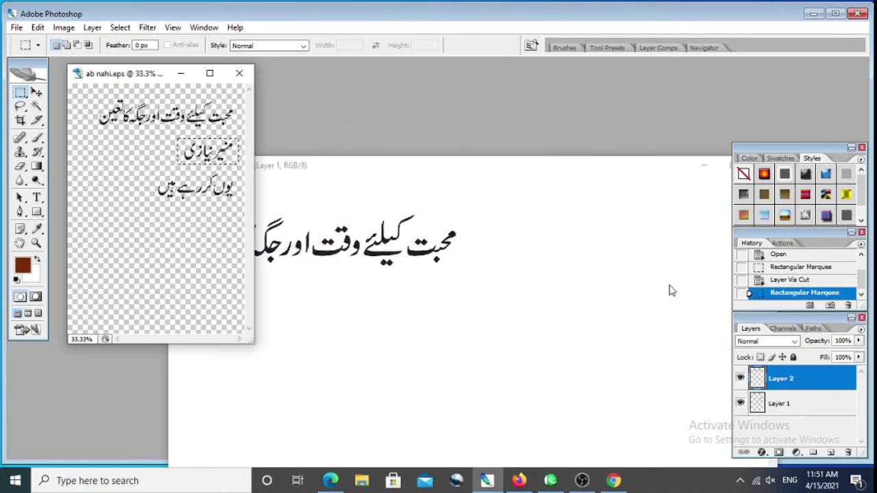
Step: Delete the history states of ab nahi.eps from the first Rectangular Marquee onward
right_click(776, 267)
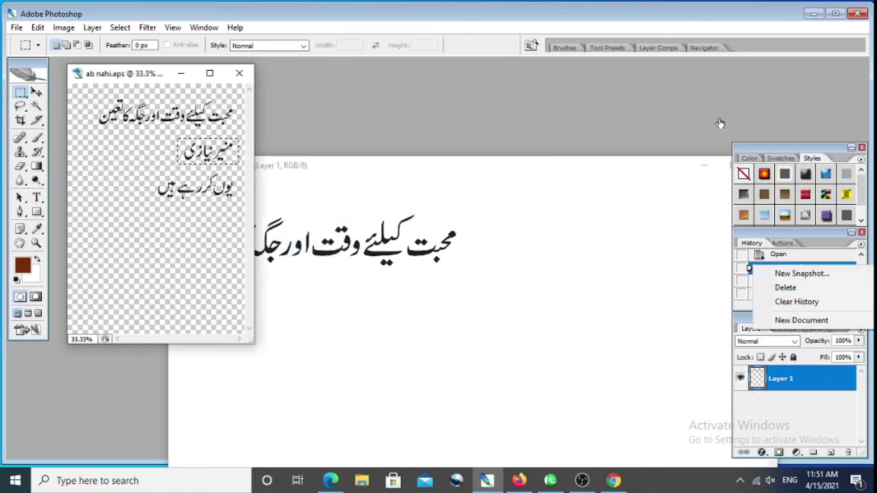
left_click(750, 300)
left_click(848, 305)
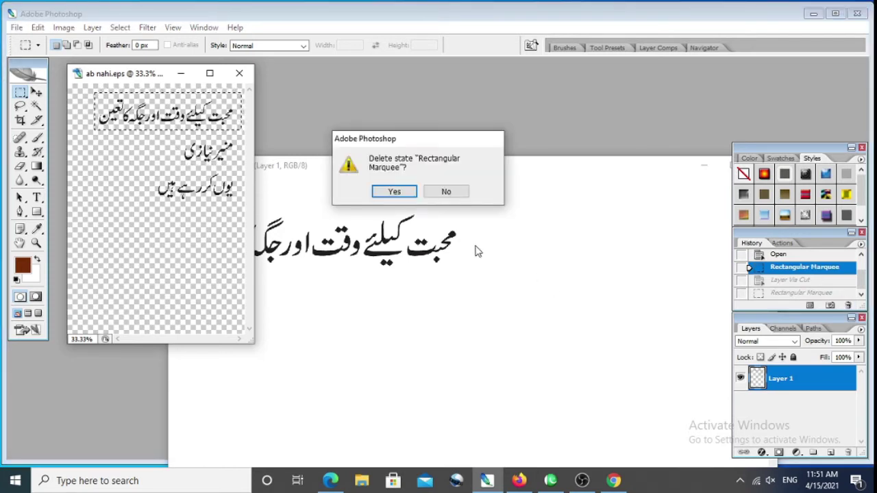
left_click(396, 192)
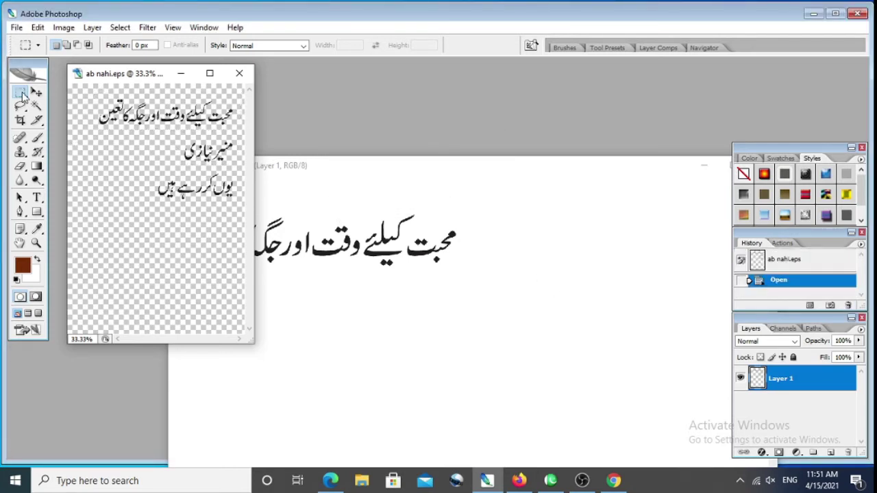
Step: Cut the second text line of ab nahi.eps onto its own layer and copy it below the first line in Untitled-1
left_click_drag(228, 139, 239, 163)
right_click(224, 157)
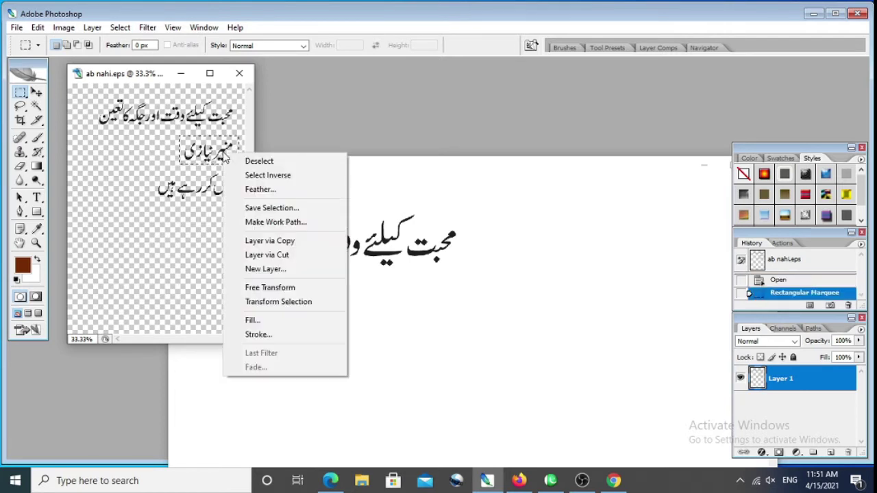
left_click(267, 254)
left_click(37, 93)
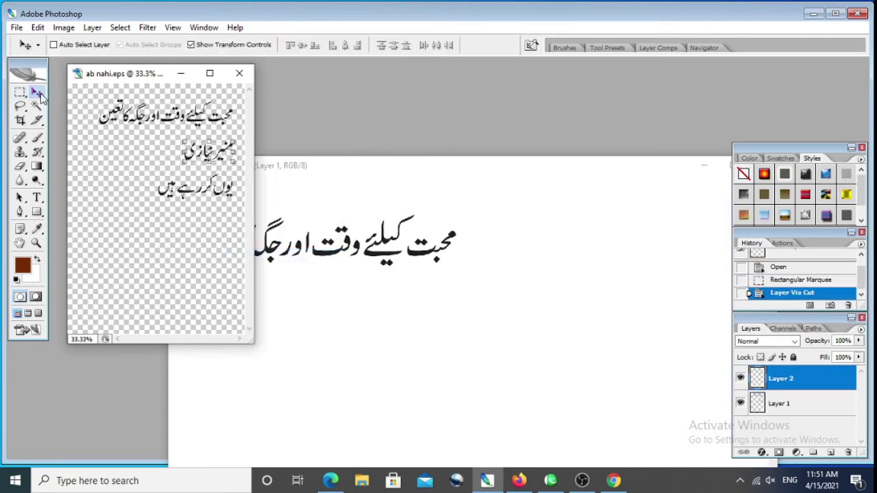
key("ctrl+t")
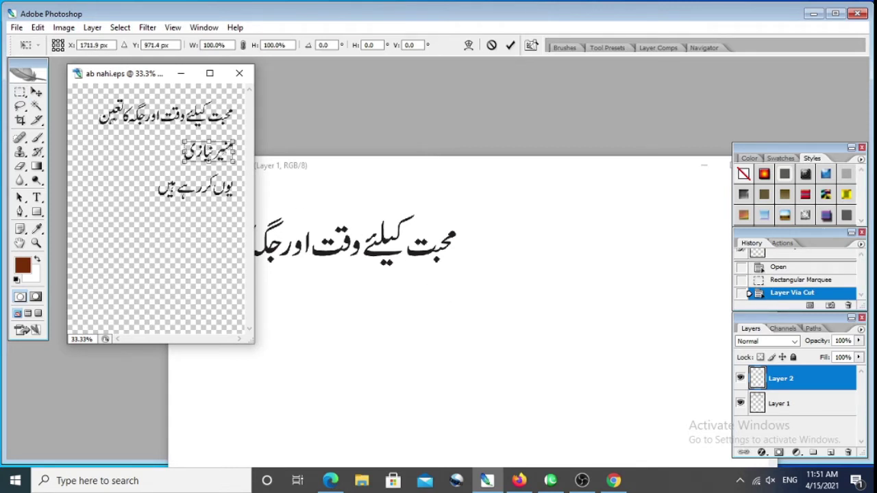
key("Return")
left_click_drag(208, 152, 366, 287)
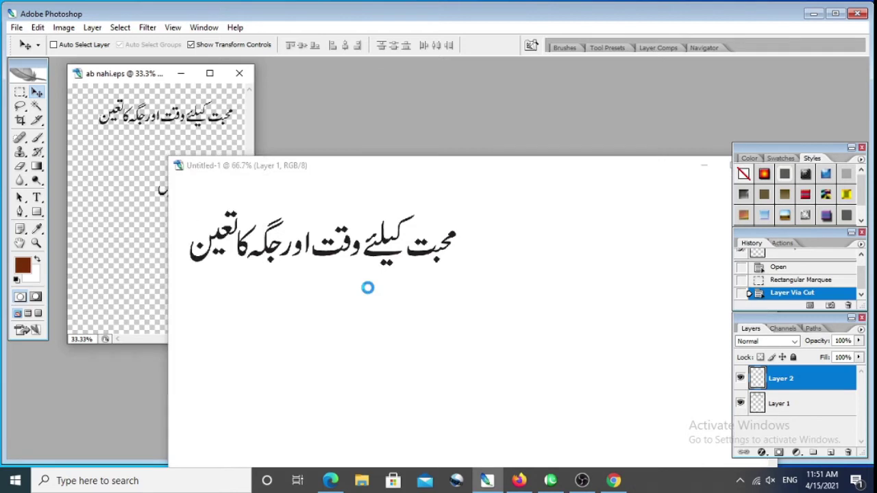
Step: Return to ab nahi.eps and delete its history states from Rectangular Marquee onward
left_click(145, 74)
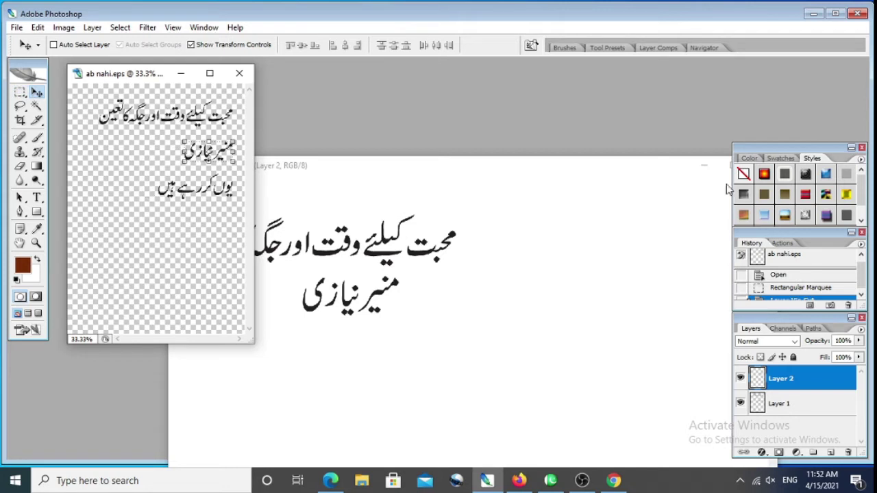
left_click(819, 287)
left_click(847, 306)
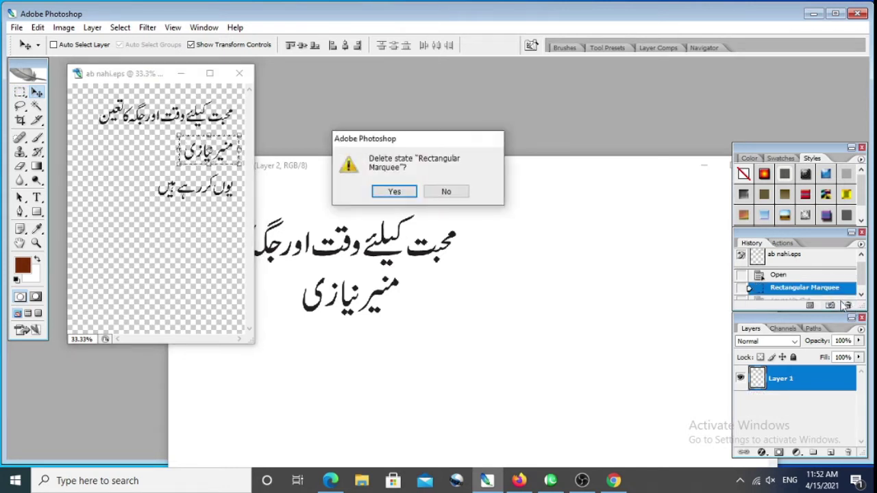
left_click(394, 192)
Step: Cut the third text line of ab nahi.eps onto its own layer and copy it into the lower part of the Untitled-1 canvas
left_click(22, 94)
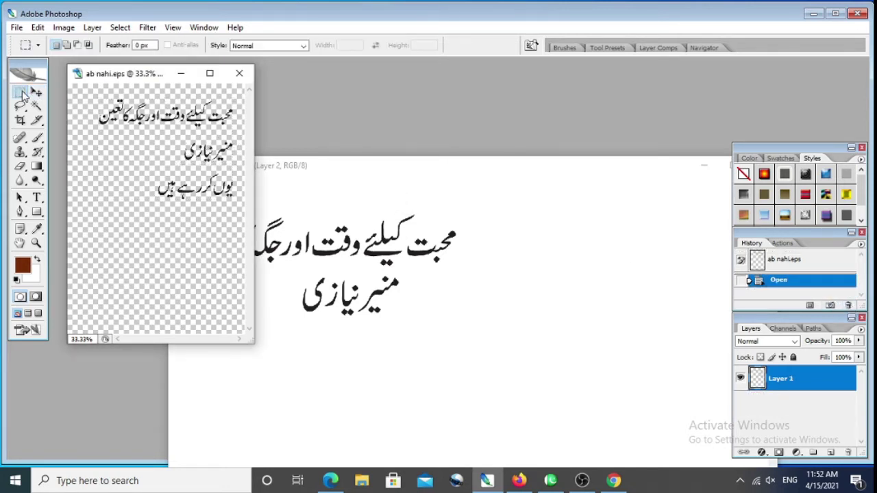
left_click_drag(149, 171, 244, 204)
right_click(195, 192)
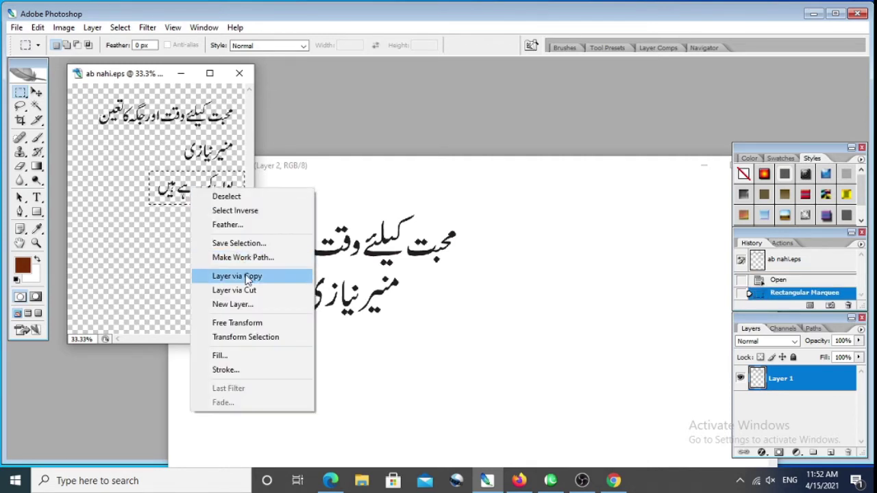
left_click(248, 291)
left_click(37, 93)
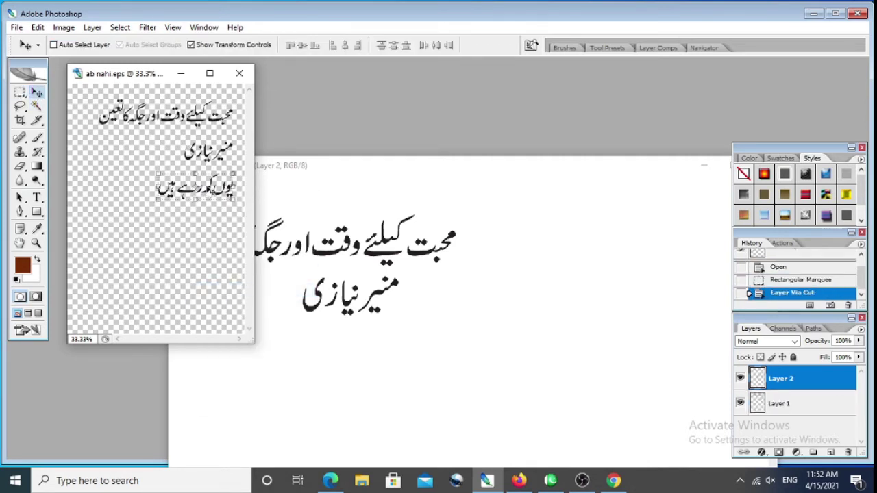
left_click_drag(195, 189, 434, 393)
Step: Close the ab nahi.eps document
left_click(243, 77)
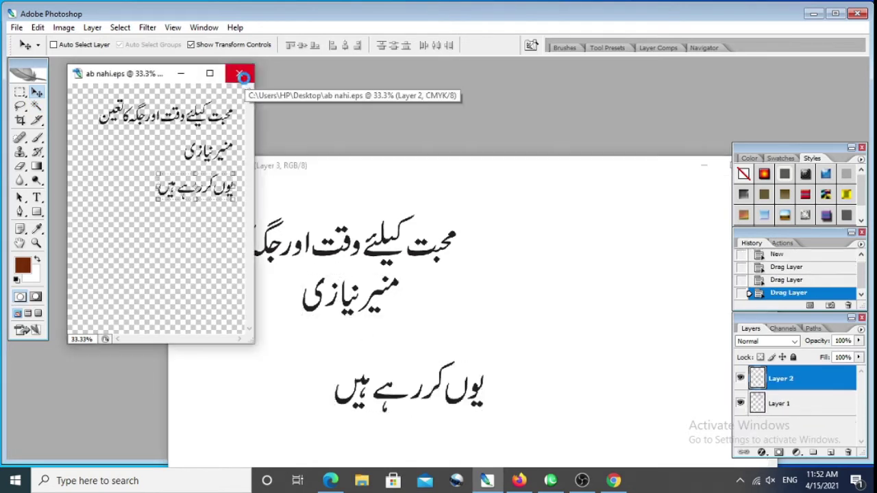
left_click(243, 77)
left_click(447, 198)
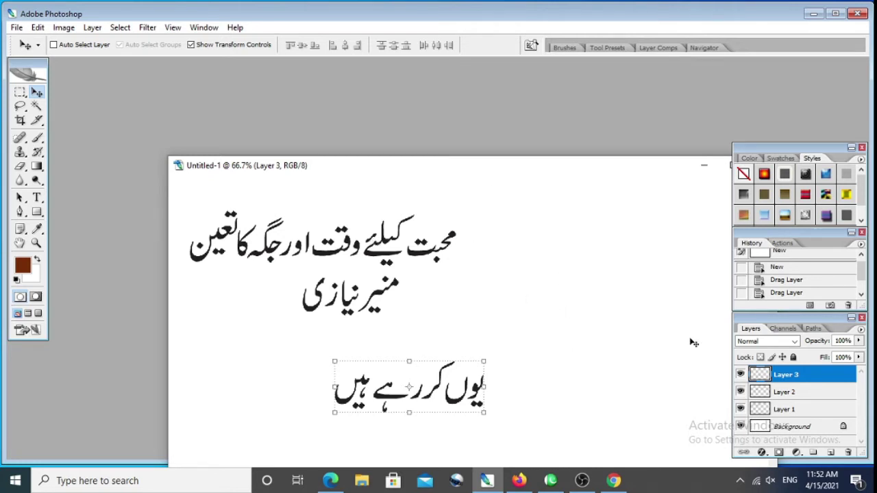
Step: Check which text line each layer of Untitled-1 holds, leave Layer 3 selected and maximize the document window
left_click(794, 409)
left_click(749, 391)
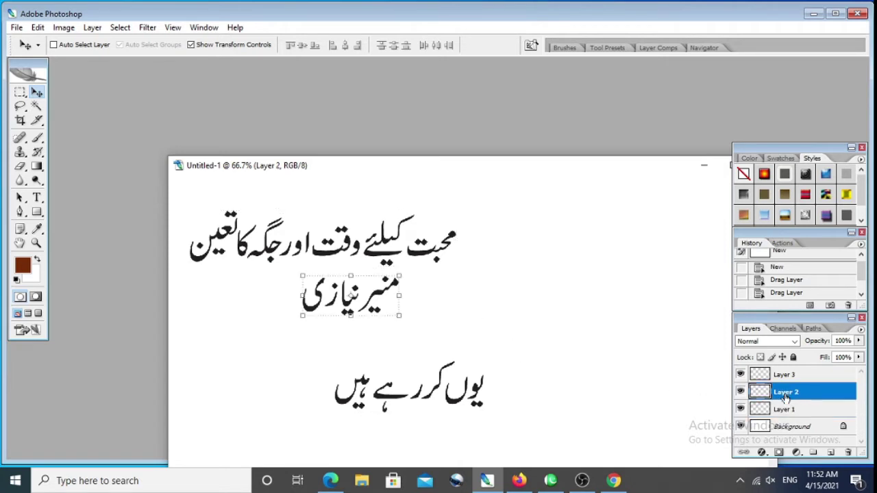
left_click(796, 374)
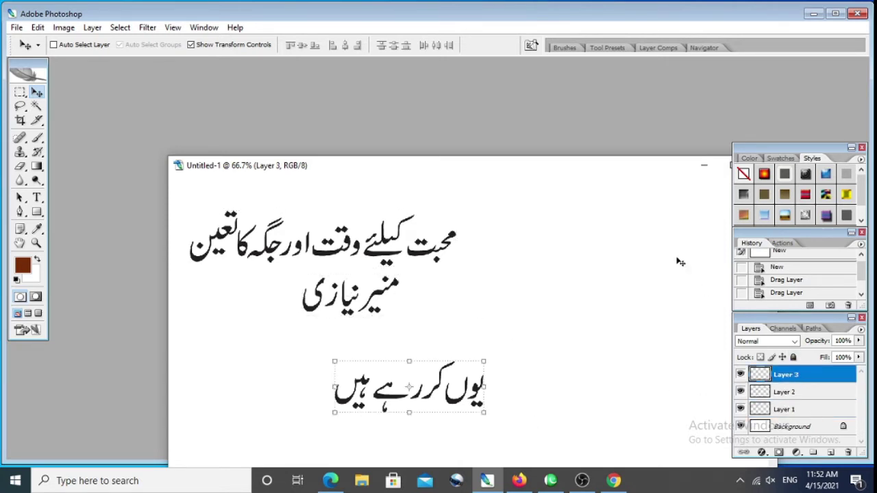
double_click(631, 170)
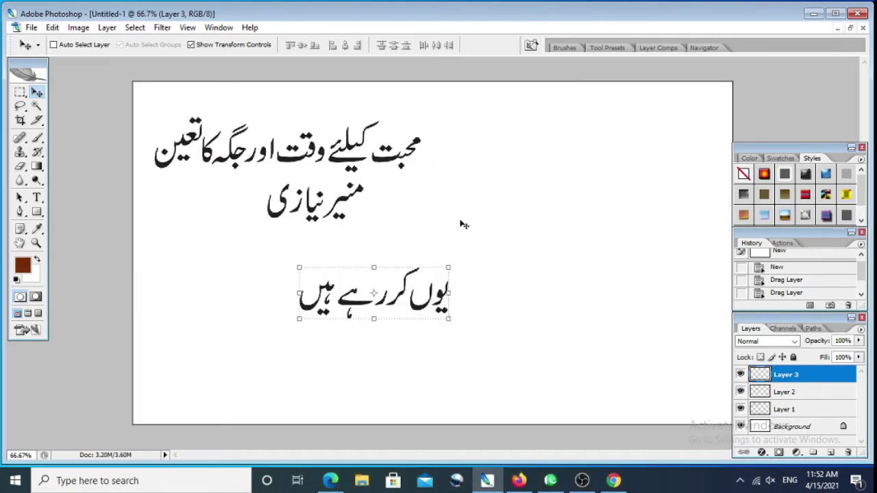
Step: Stretch Layer 3's text line to 387.9% width across the canvas and move it down near the canvas's lower edge
key("ctrl+t")
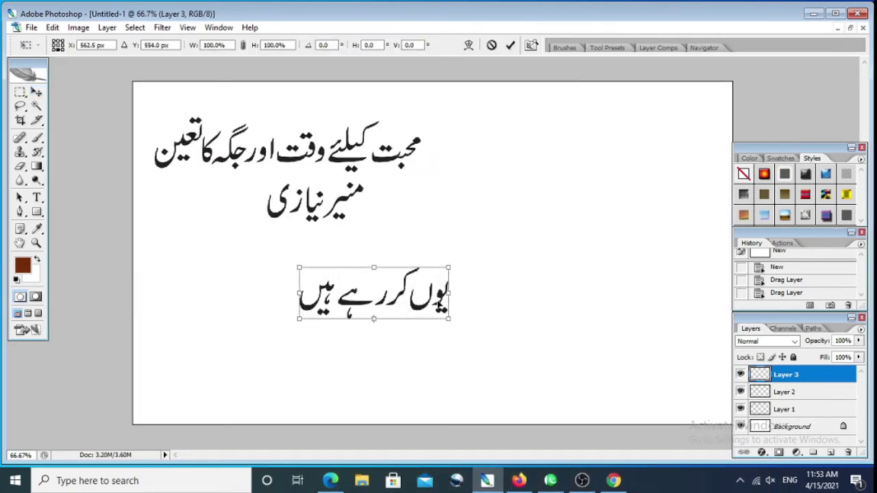
key("Return")
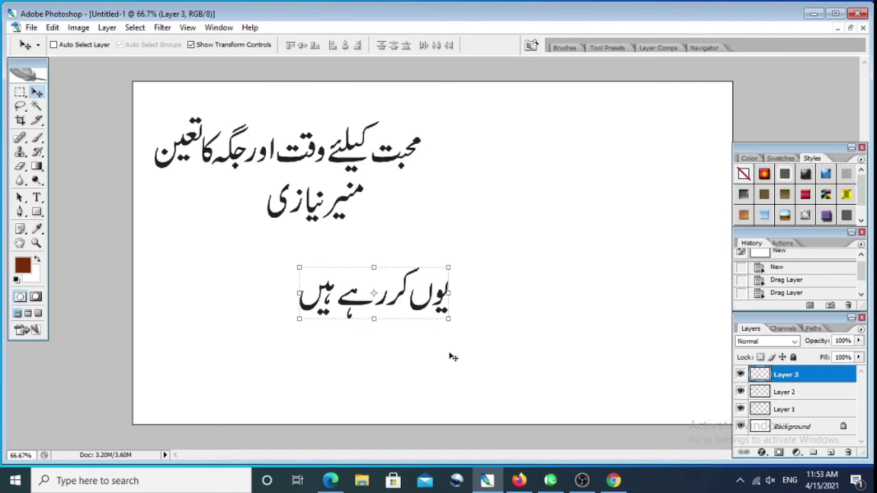
left_click_drag(446, 299, 713, 319)
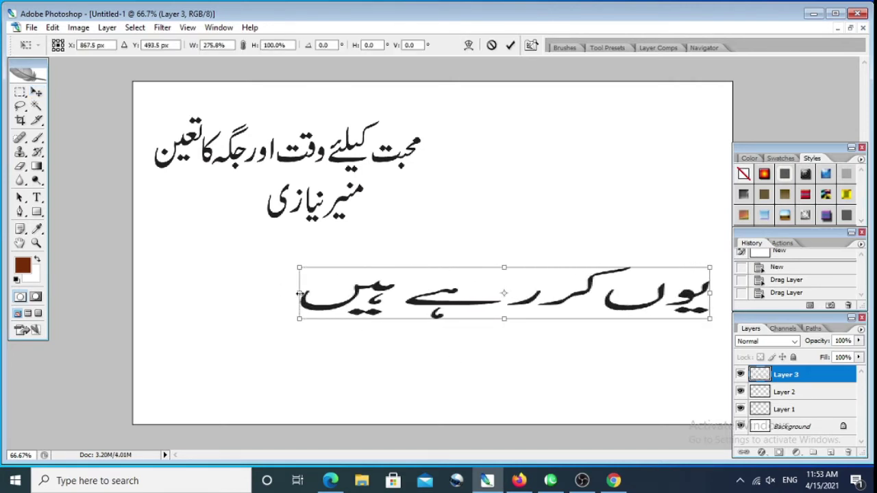
left_click_drag(300, 294, 133, 293)
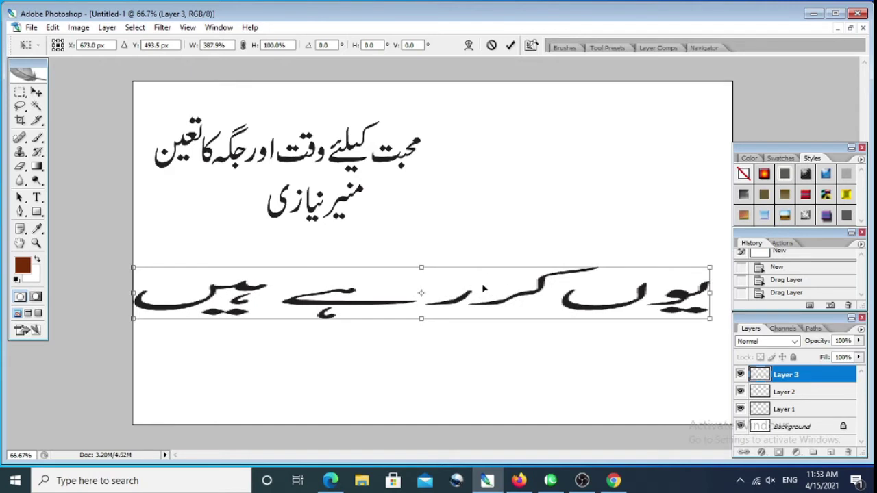
key("Return")
left_click_drag(496, 331, 496, 374)
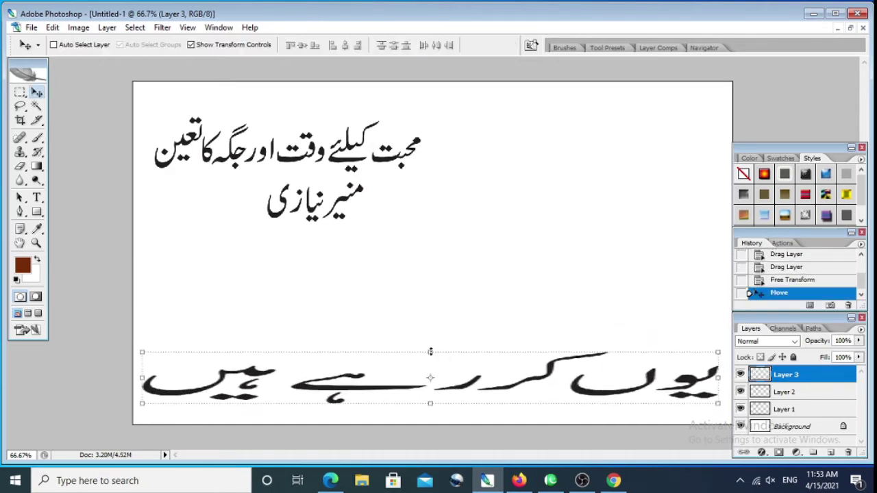
Step: Transform Layer 3's text line to 48.2% width and 173.1% height so it fills the canvas's lower-left corner
mouse_move(430, 351)
left_mouse_down()
mouse_move(425, 322)
mouse_move(431, 364)
left_mouse_up()
left_click_drag(720, 383, 411, 403)
left_click_drag(277, 361, 275, 335)
left_click_drag(138, 370, 132, 370)
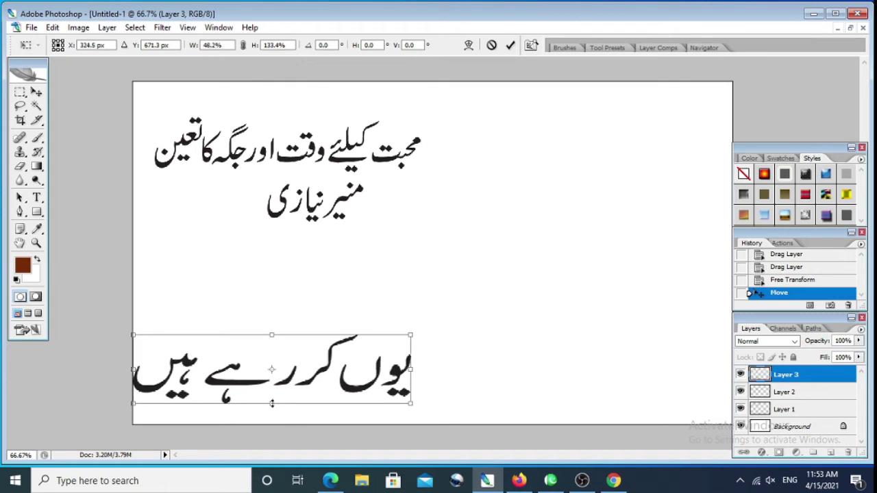
left_click_drag(272, 404, 273, 424)
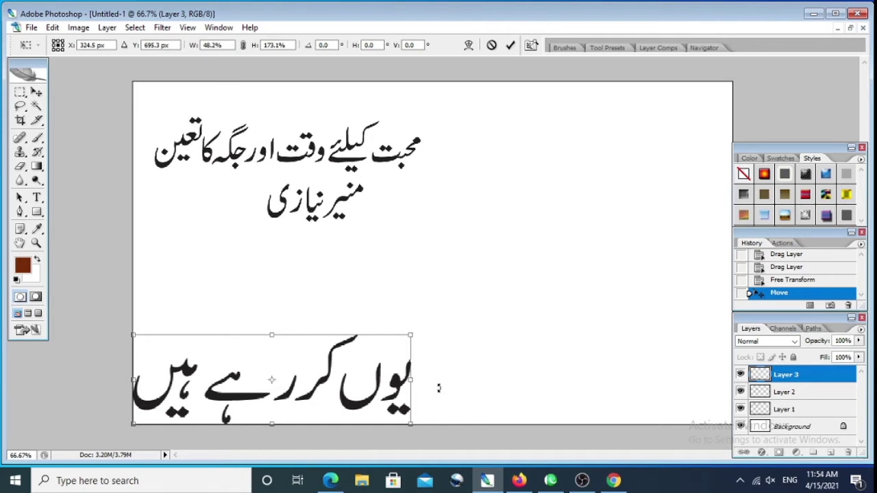
key("Return")
Step: Move Layer 2's text line to the canvas's right side and scale it to 200.6% width and 251.4% height
left_click(796, 393)
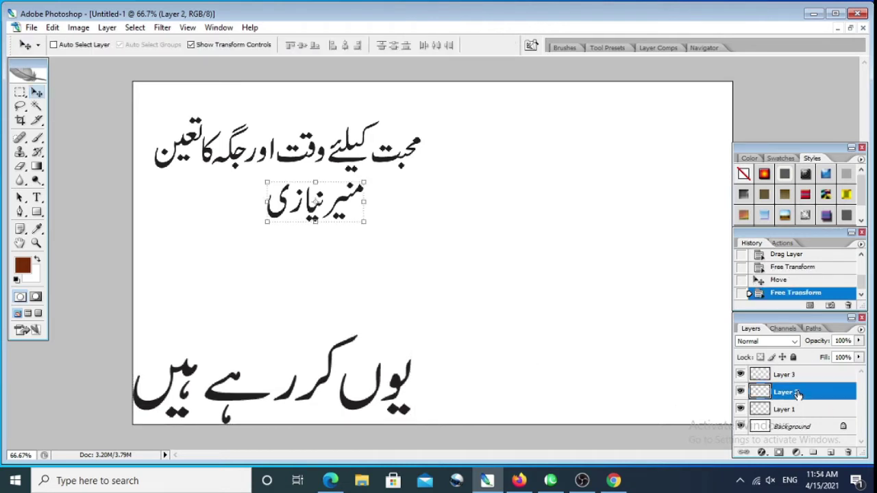
left_click_drag(326, 218, 616, 196)
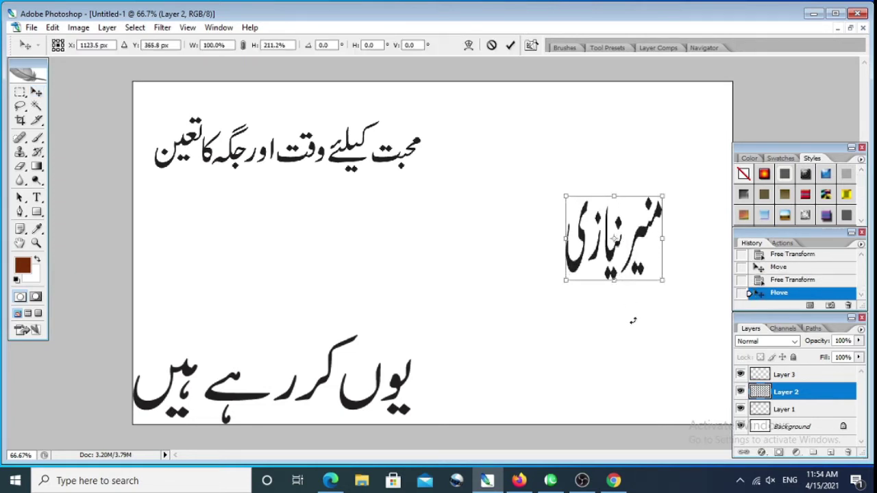
left_click_drag(614, 281, 613, 296)
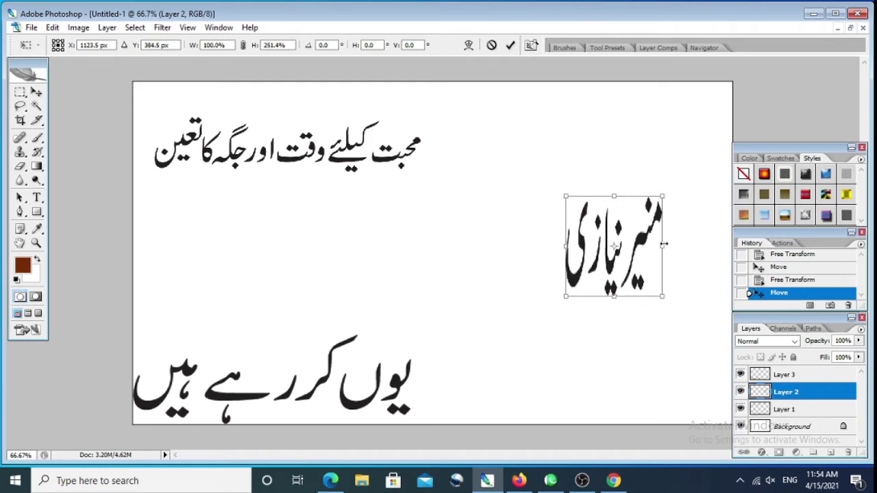
left_click_drag(663, 244, 719, 249)
left_click_drag(566, 246, 524, 246)
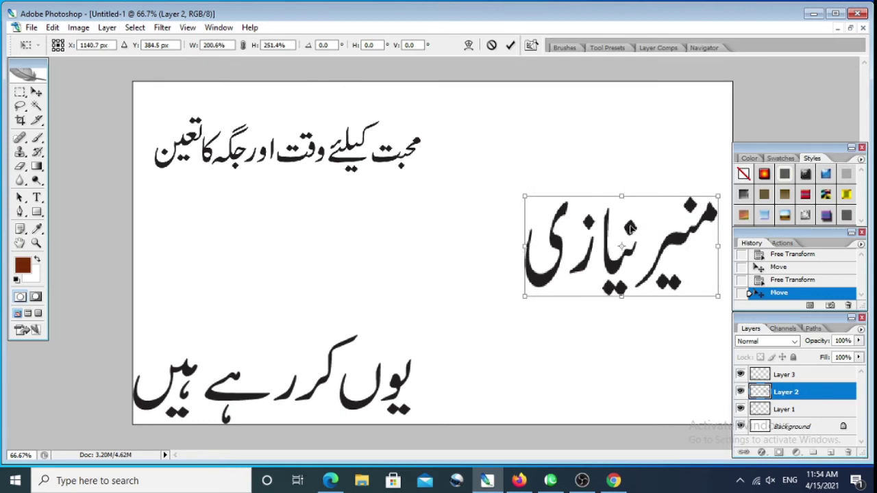
key("Return")
Step: Scale Layer 1's text line to 225.3% width and 164.3% height across the canvas's top, and shift Layer 2's line slightly down
left_click(799, 375)
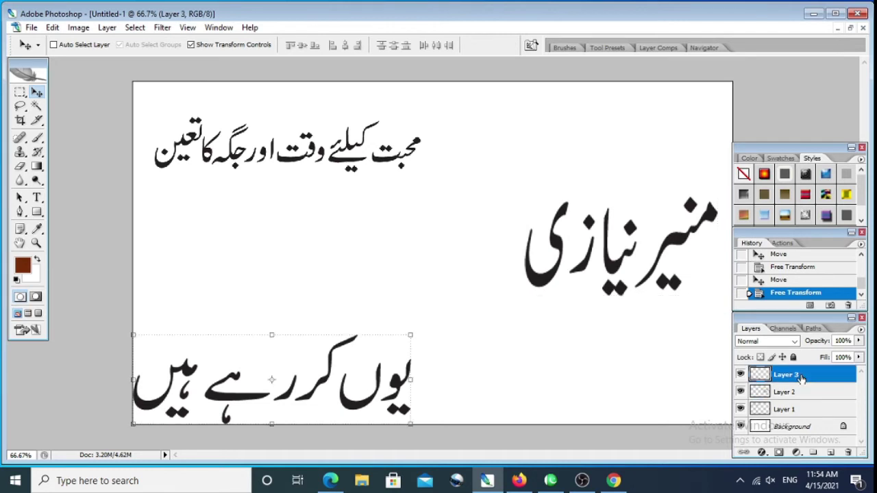
left_click(797, 410)
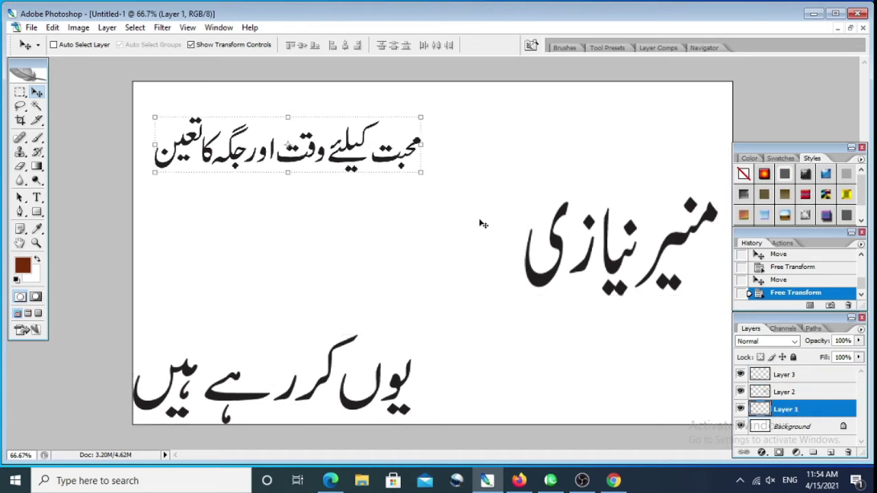
left_click_drag(288, 115, 288, 82)
left_click_drag(419, 127, 732, 127)
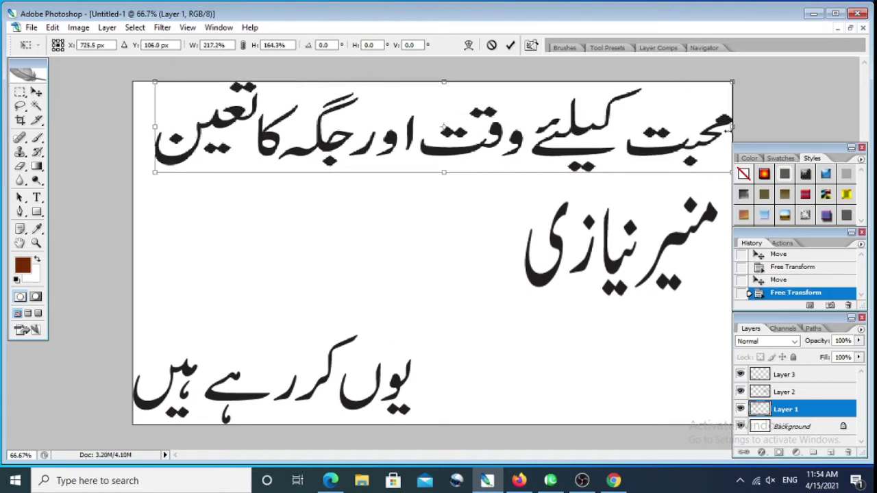
left_click_drag(155, 127, 133, 127)
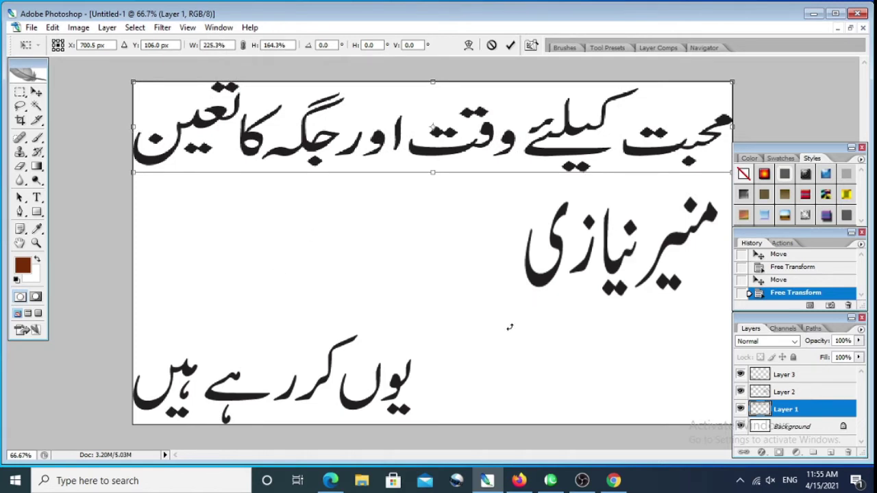
key("Return")
left_click(772, 390)
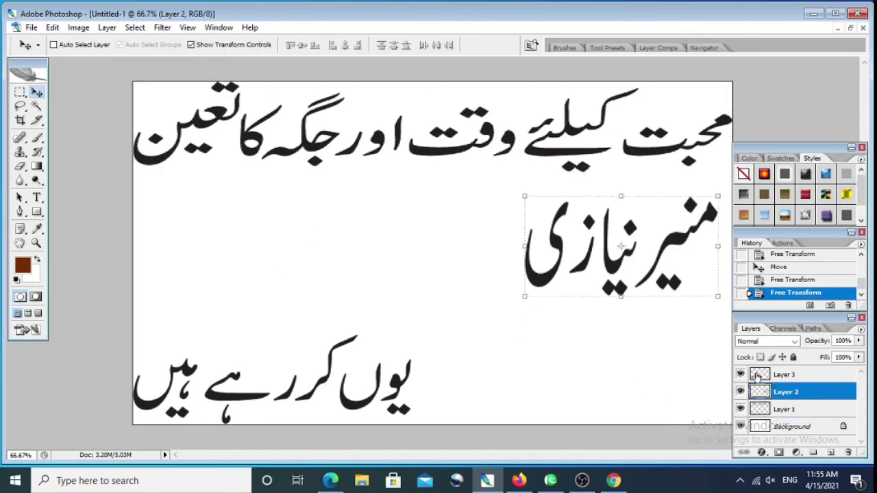
left_click_drag(646, 236, 655, 251)
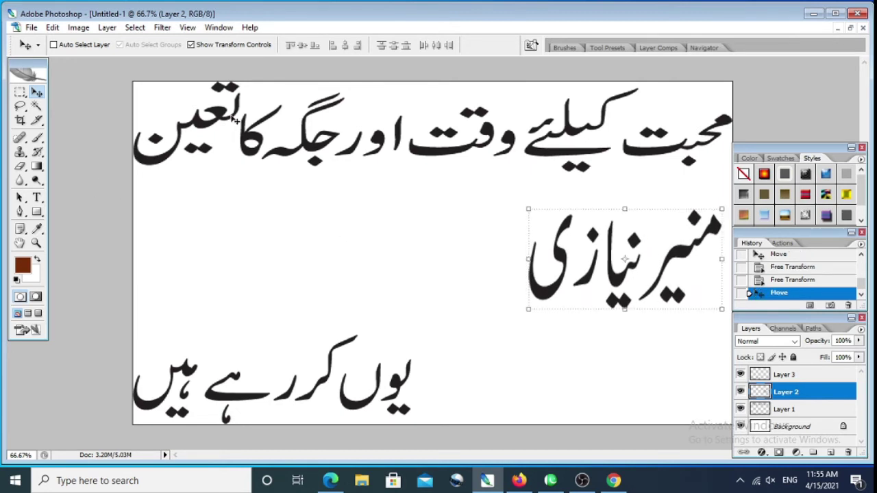
Step: Draw a full-width rectangle shape over the upper third of the canvas and keep its fill colour at 772d08
left_click(39, 217)
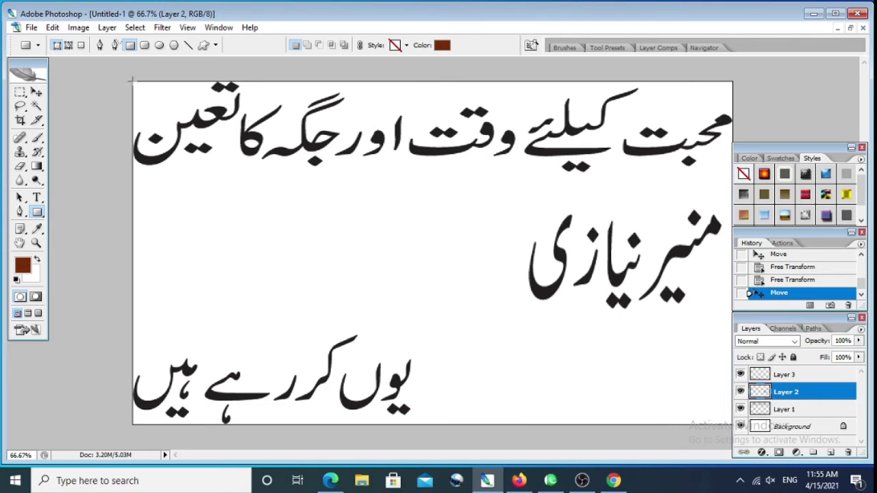
left_click_drag(133, 81, 733, 193)
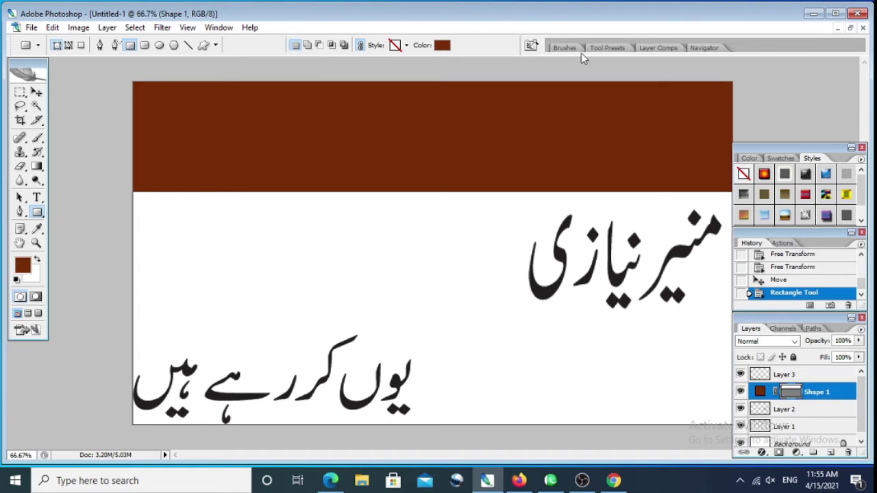
left_click(449, 45)
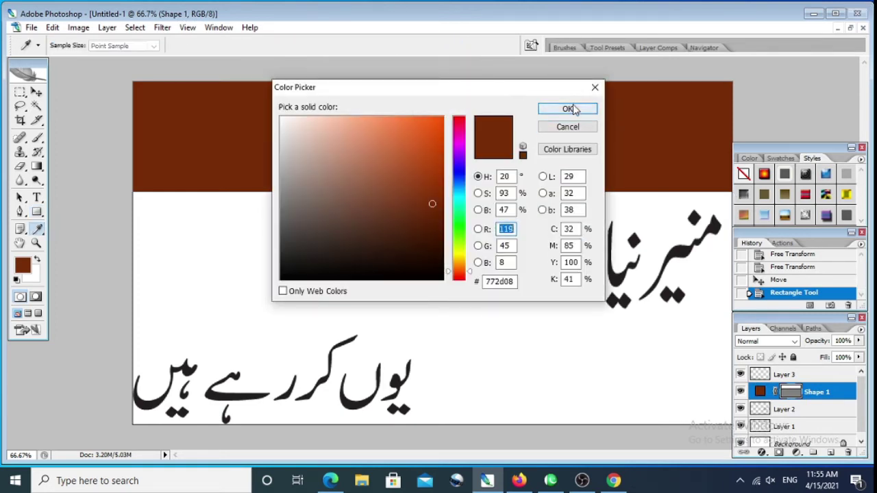
left_click(567, 109)
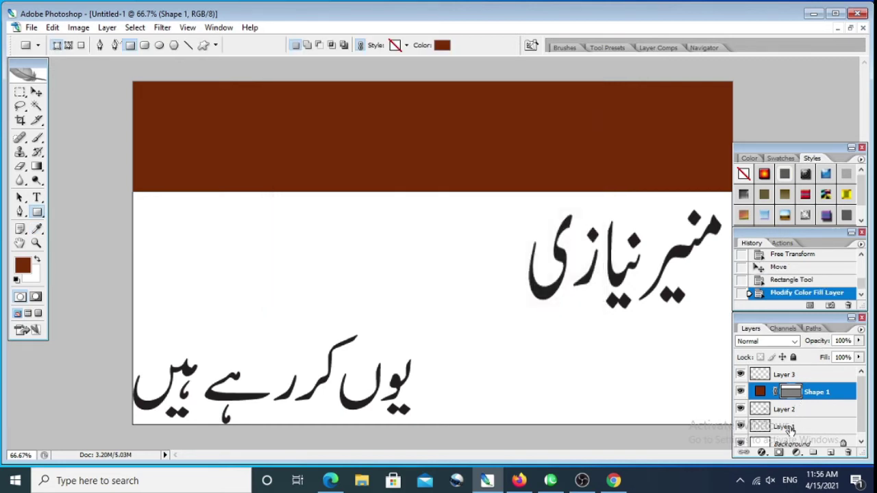
Step: Raise Layer 1 above the brown shape and draw a full-width rectangle across the canvas's middle, filled dark blue
left_click_drag(789, 428, 780, 385)
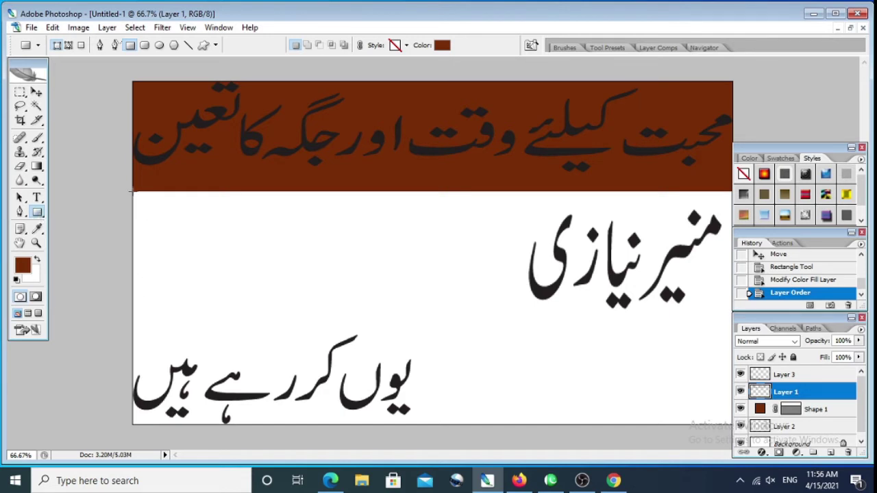
left_click_drag(134, 193, 731, 322)
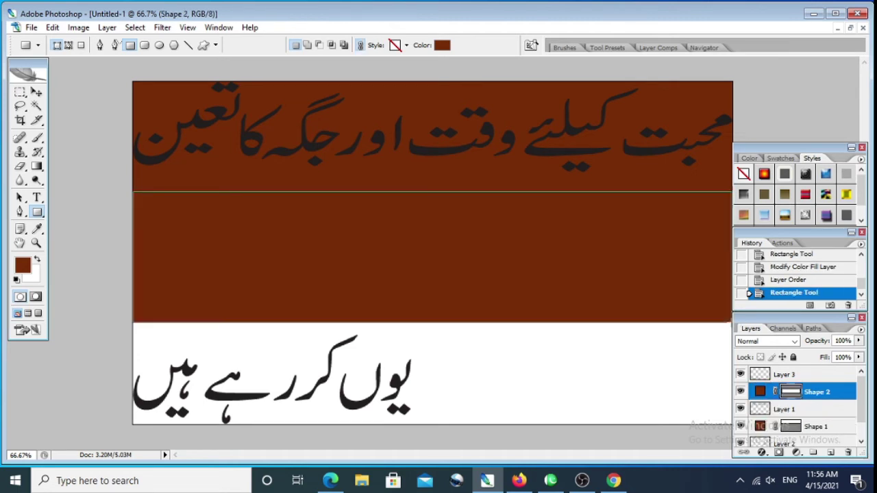
left_click(442, 45)
left_click(457, 170)
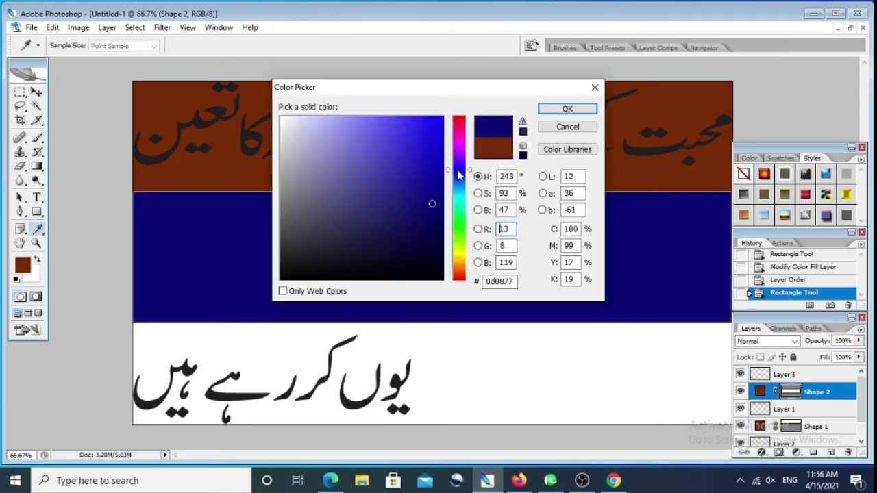
left_click(425, 239)
left_click(415, 229)
left_click(587, 107)
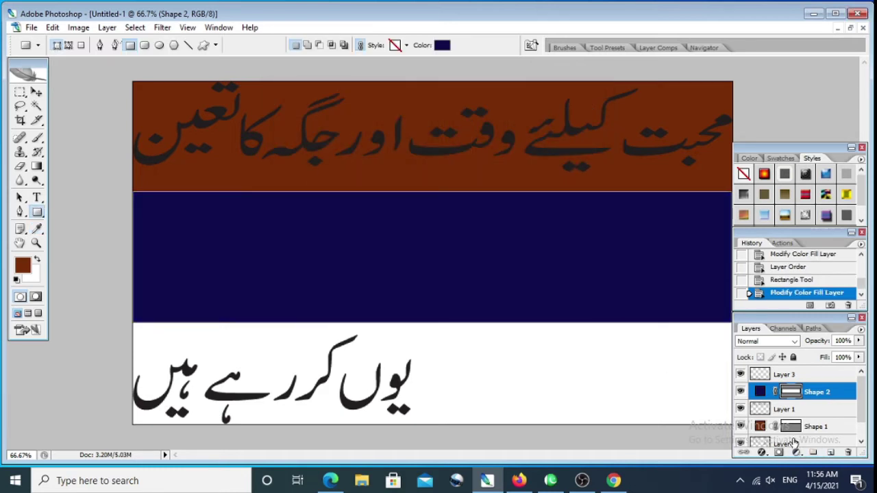
Step: Raise Layer 2 above the dark blue shape and fill a full-width rectangle across the canvas's lower part with dark green
left_click_drag(793, 444, 780, 380)
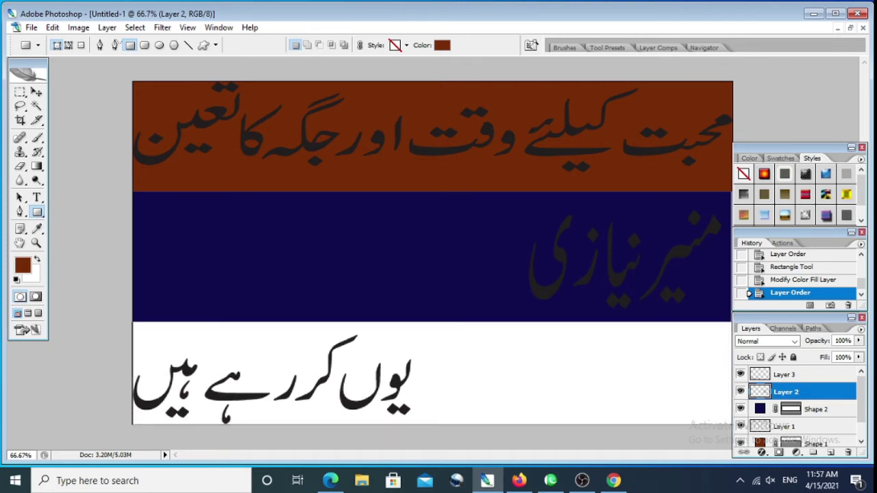
left_click(446, 45)
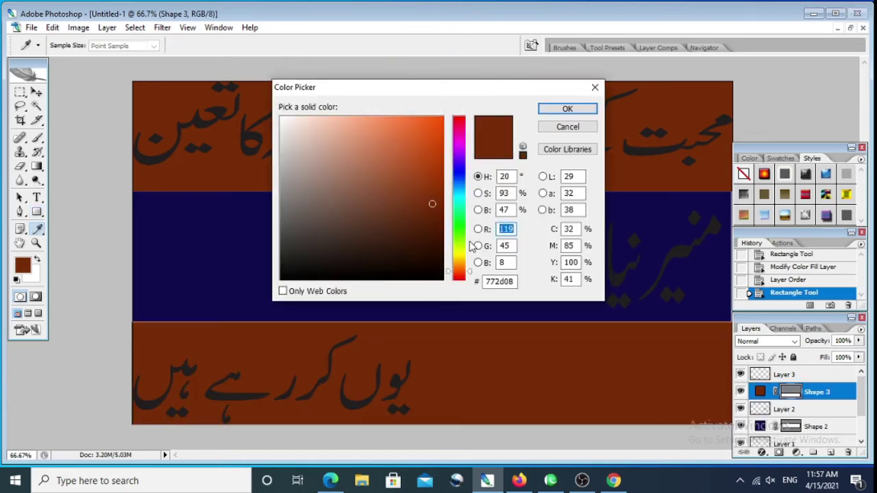
left_click(466, 228)
left_click(423, 241)
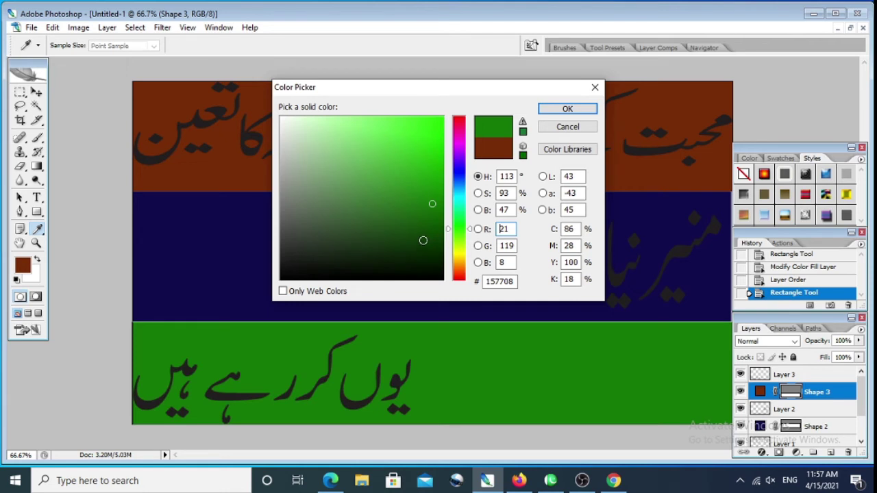
left_click(566, 109)
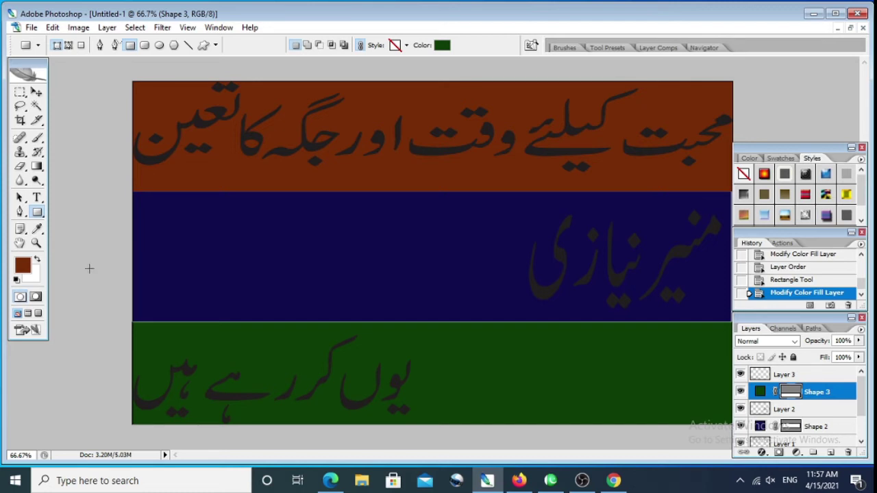
left_click(36, 91)
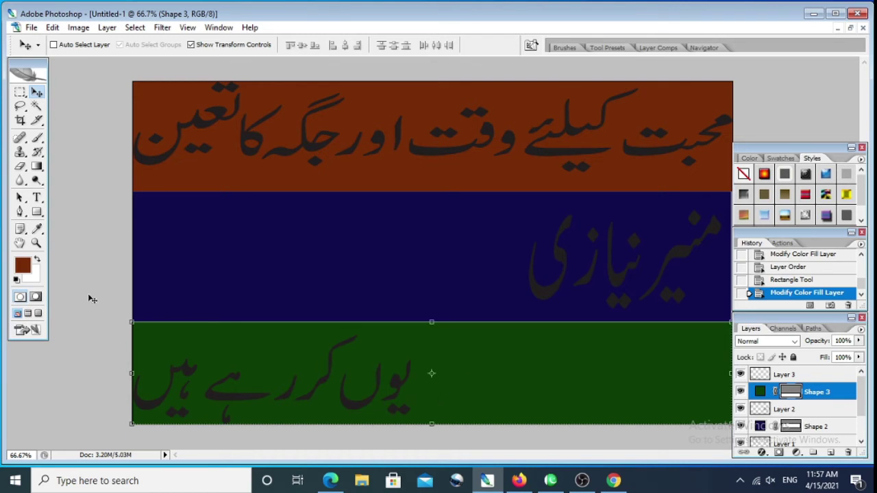
left_click(779, 374)
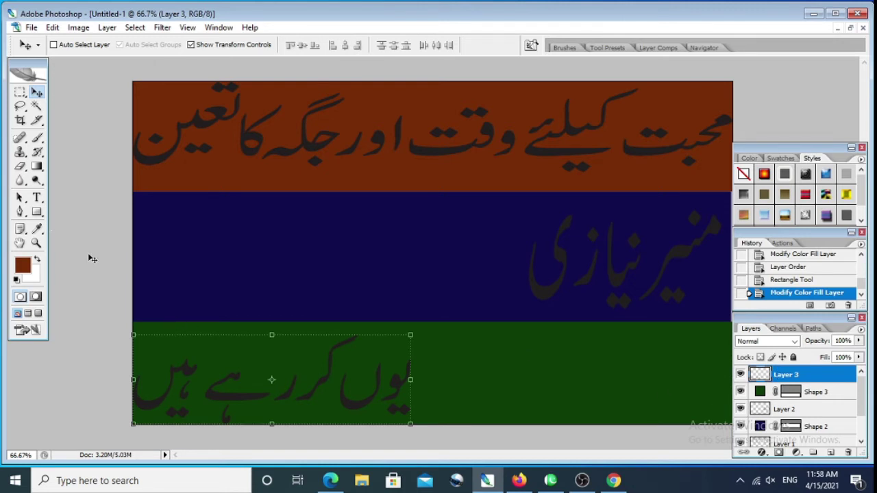
left_click(58, 31)
left_click(125, 232)
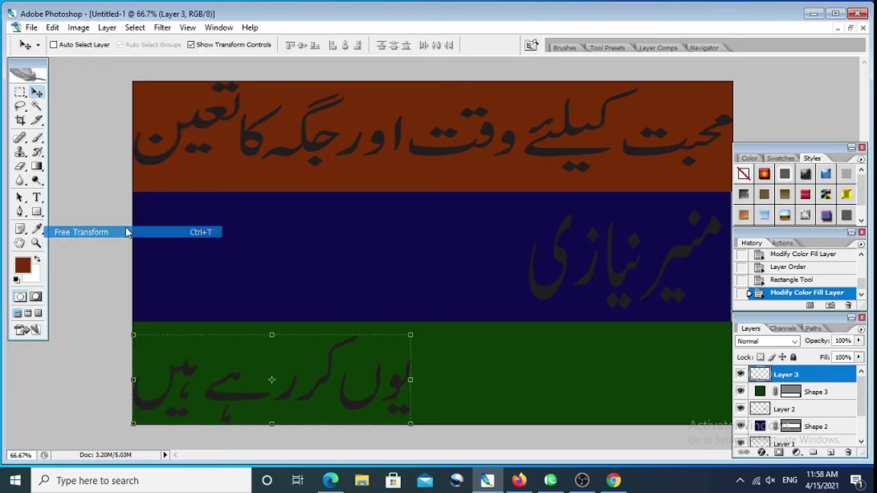
key("Return")
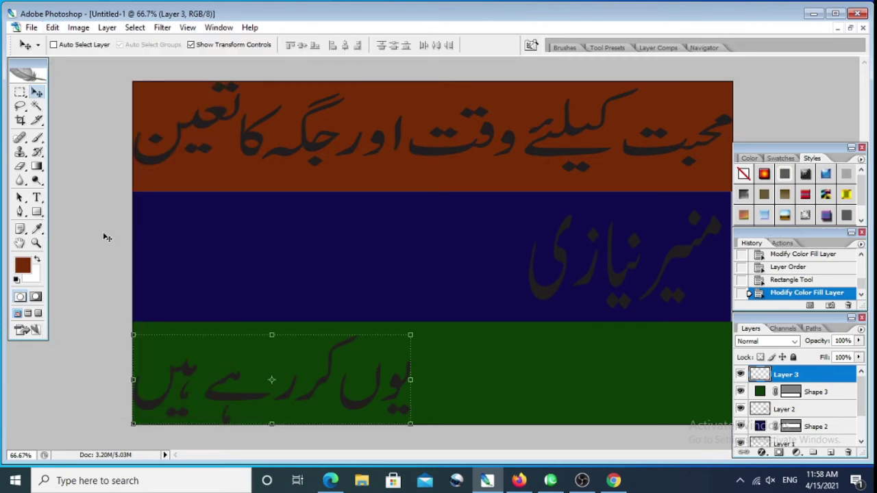
left_click(803, 395)
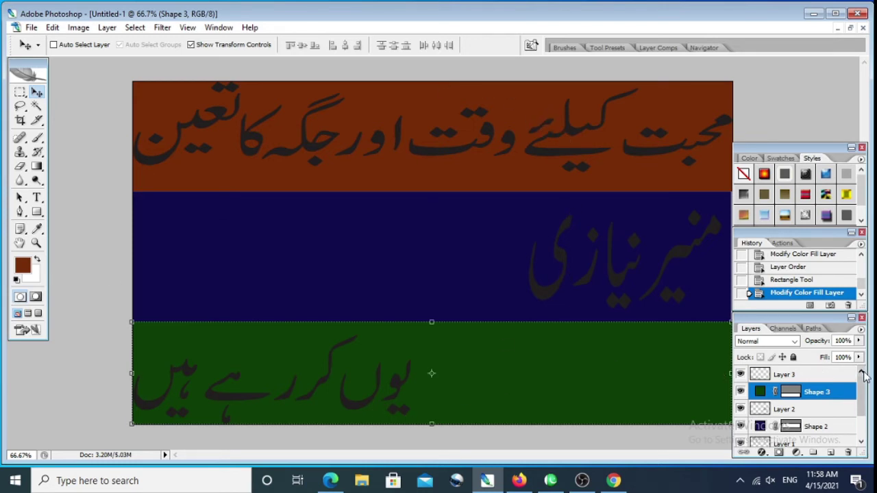
Step: Apply a Color Overlay in light yellow-green e1f655 to Layer 1's text line
left_click(861, 441)
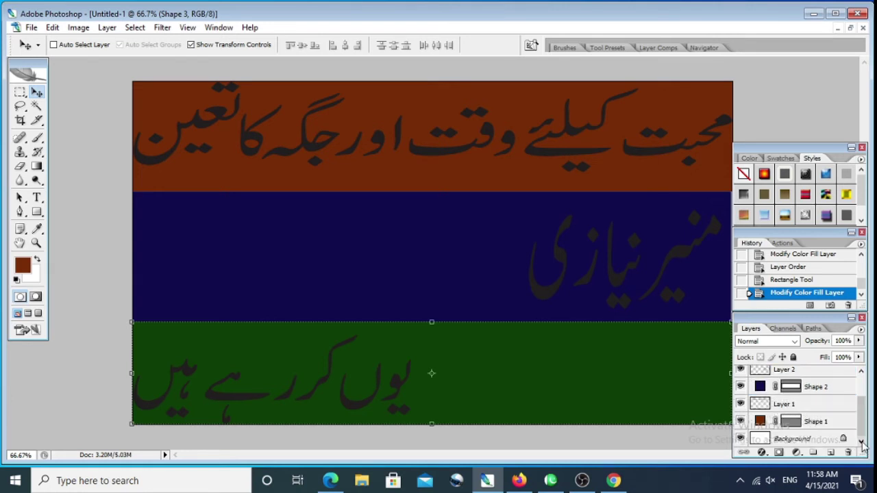
double_click(784, 403)
double_click(835, 407)
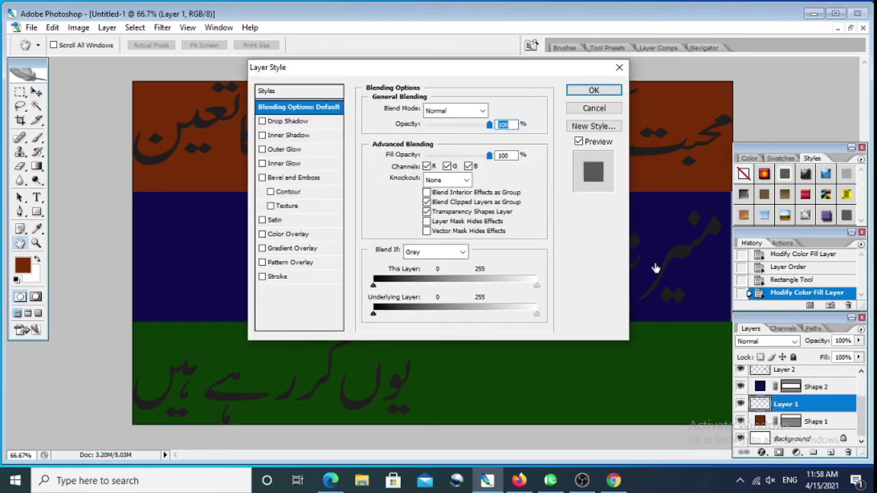
left_click(291, 235)
left_click(483, 110)
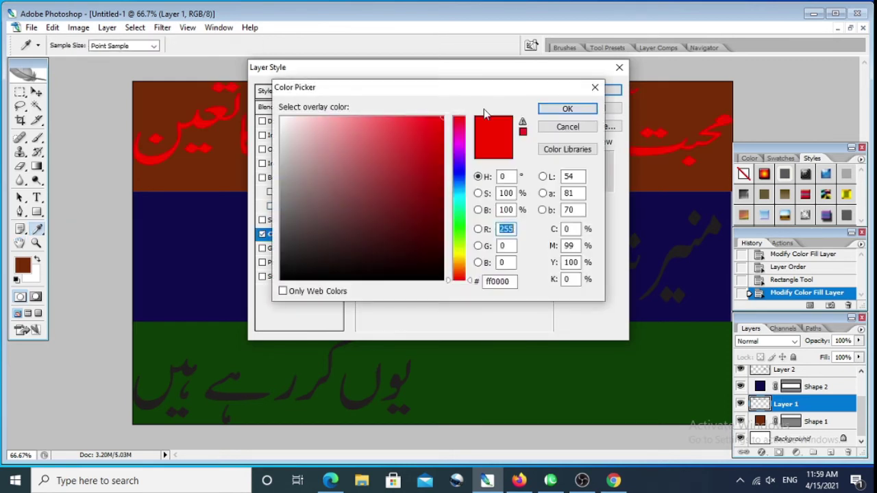
left_click(459, 249)
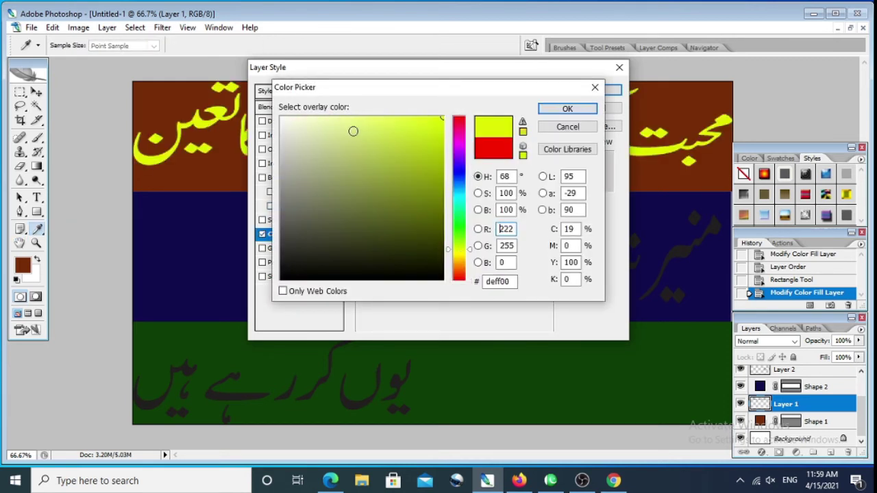
left_click(387, 122)
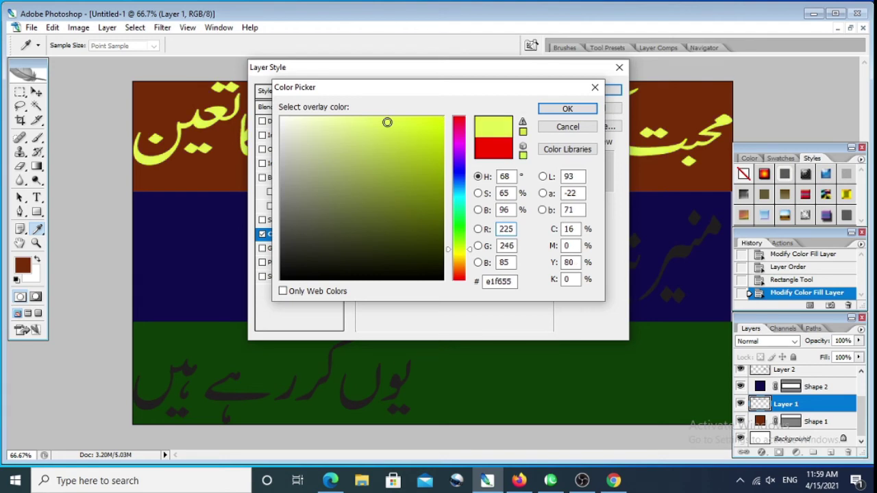
left_click(568, 110)
left_click(589, 91)
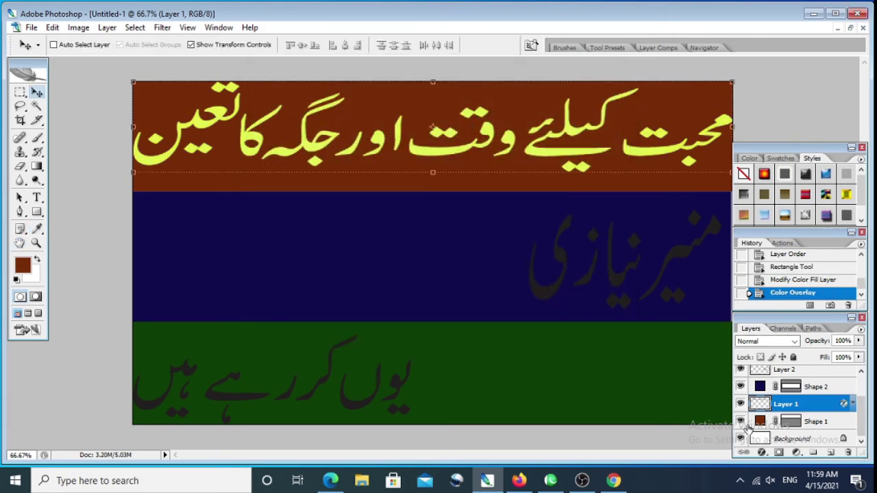
Step: Apply a Color Overlay in near-white fbf7f7 to Layer 2's text line
left_click(800, 374)
double_click(800, 374)
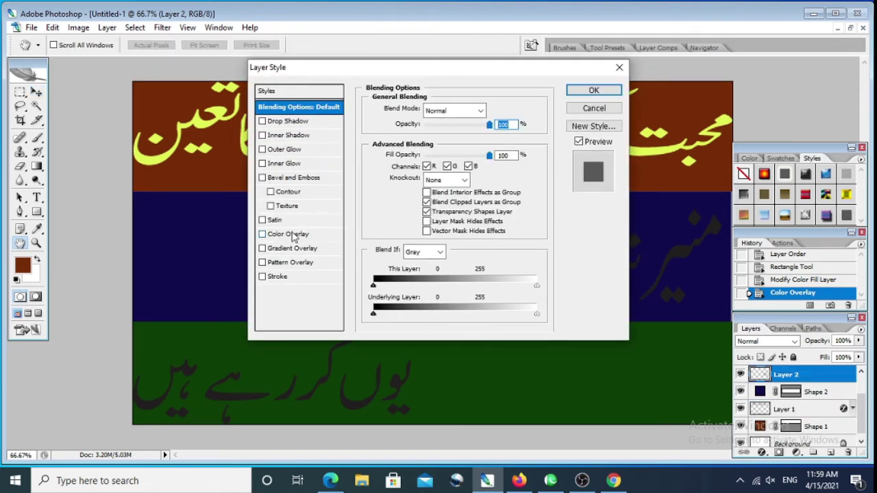
left_click(291, 234)
left_click(481, 109)
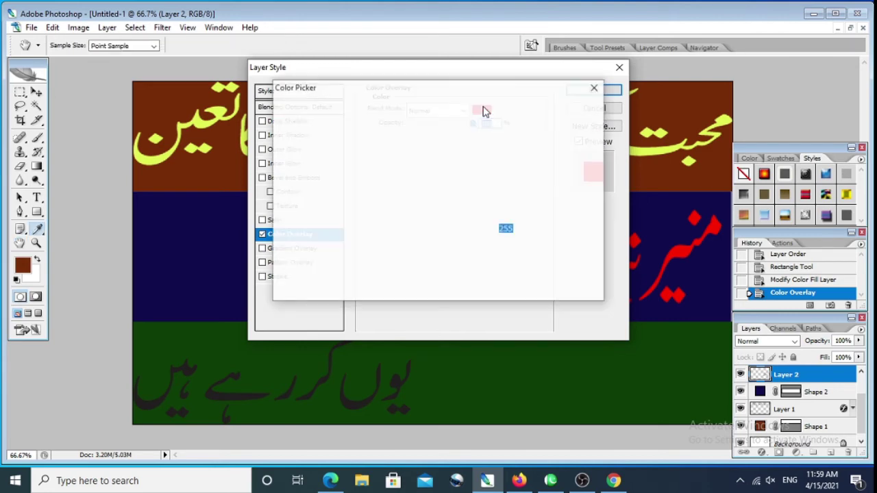
left_click(286, 122)
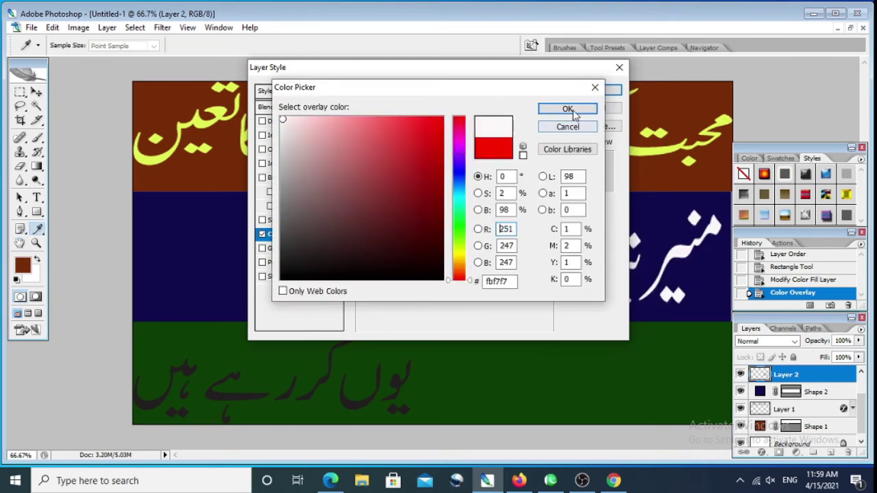
left_click(567, 109)
left_click(613, 90)
key("v")
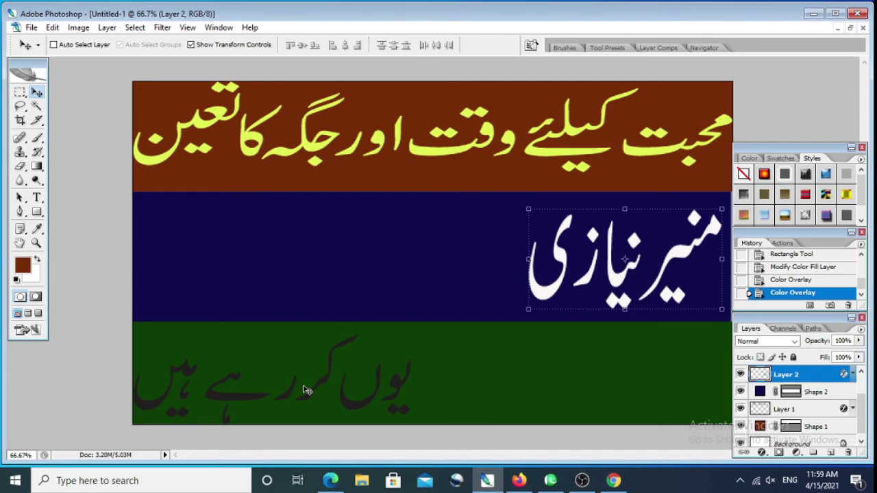
Step: Apply a Color Overlay in light red f84949 to Layer 3's text line
left_click(863, 373)
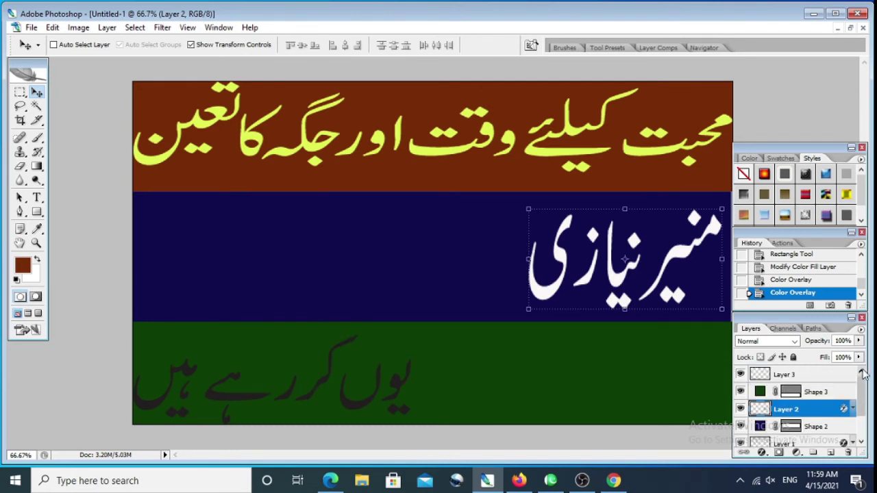
double_click(786, 374)
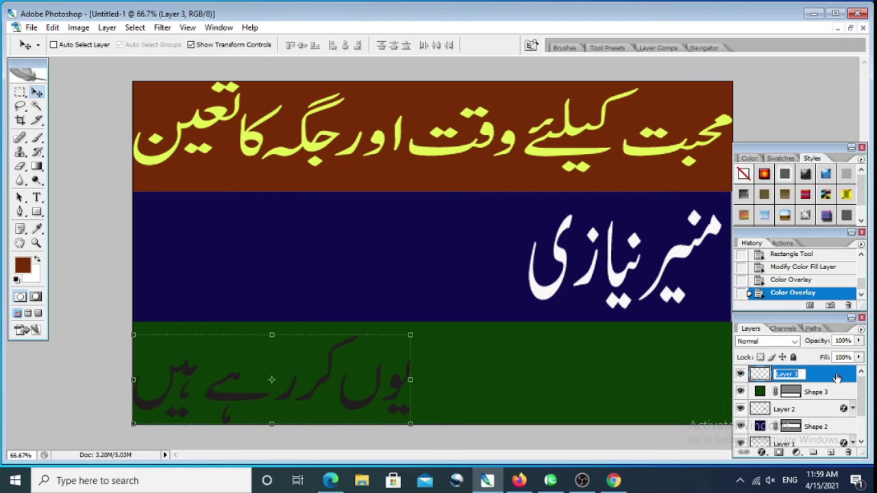
double_click(837, 378)
left_click(298, 235)
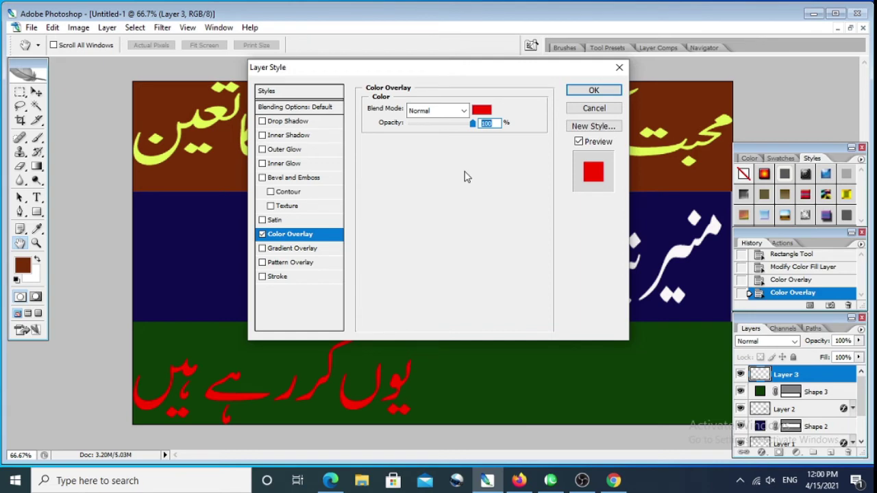
left_click(482, 111)
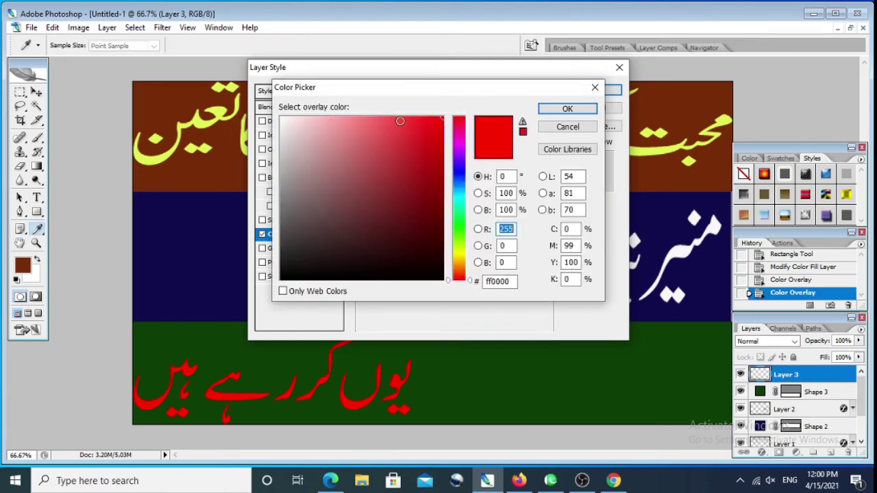
left_click(395, 121)
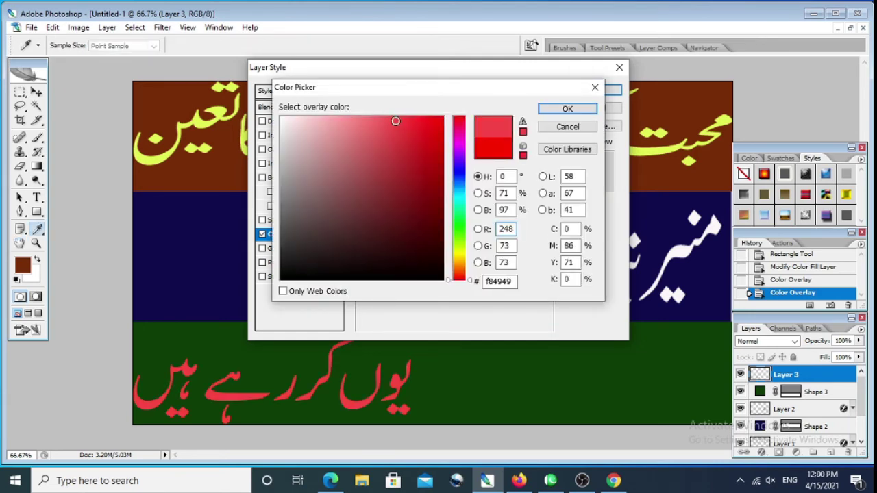
left_click(566, 109)
left_click(594, 91)
key("v")
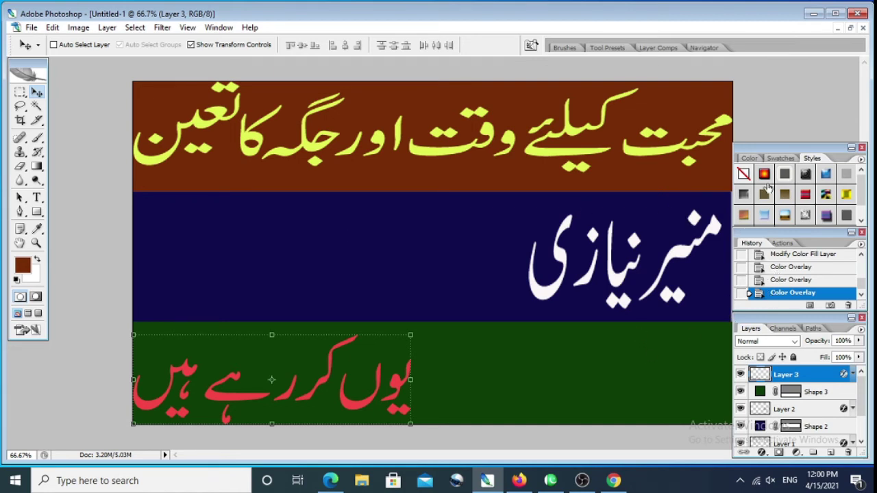
left_click(768, 396)
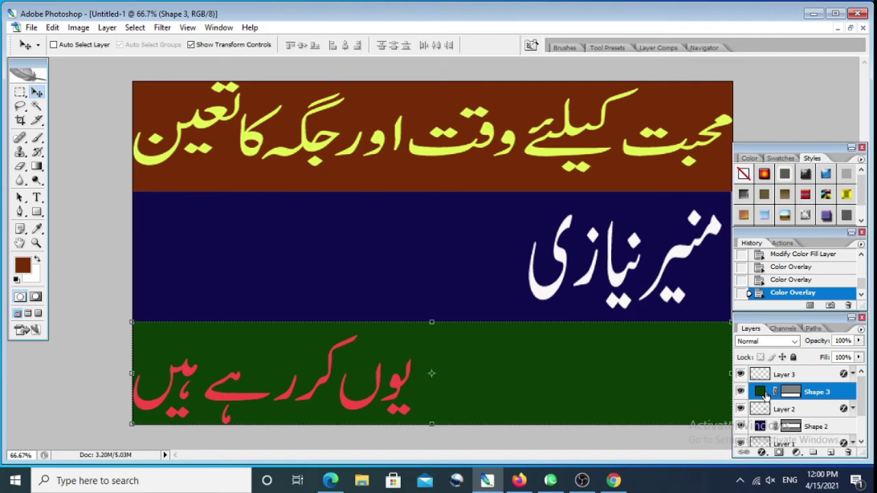
scroll(860, 442, "down", 3)
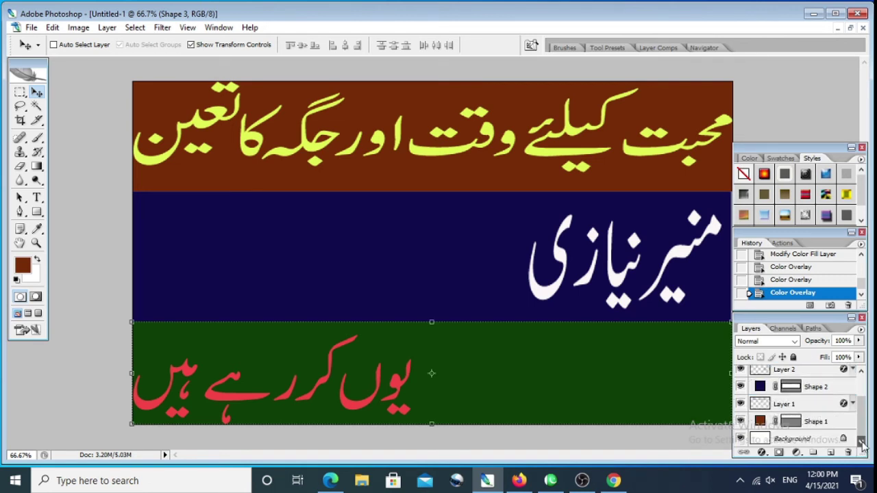
left_click(767, 444)
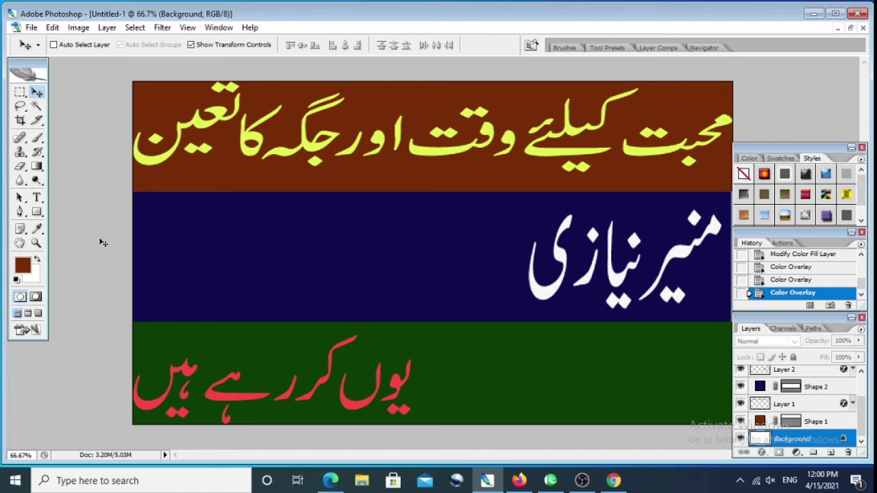
left_click(20, 92)
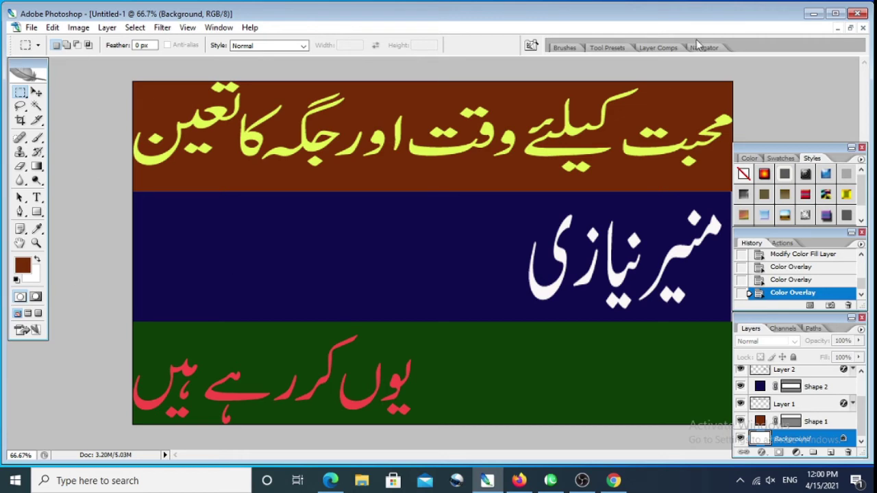
Step: Float the banner's document window and browse the files on Local Disk (F:) for a photo, leaving without opening one
left_click(850, 28)
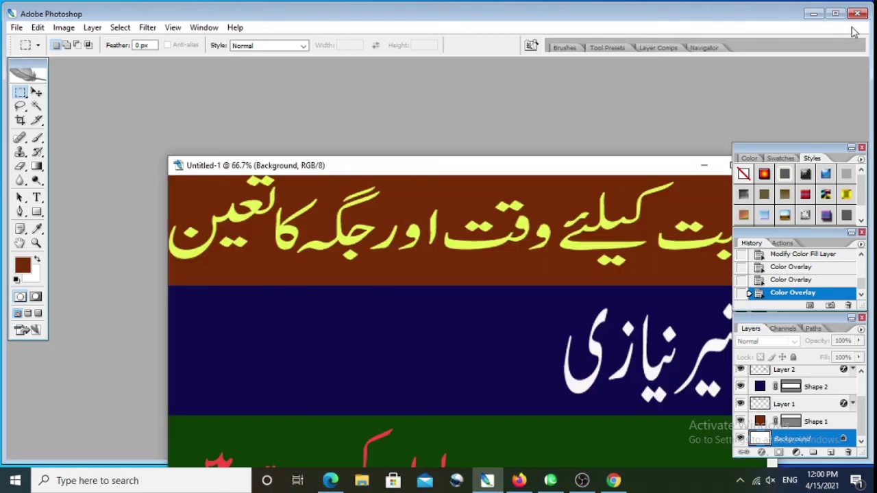
double_click(90, 117)
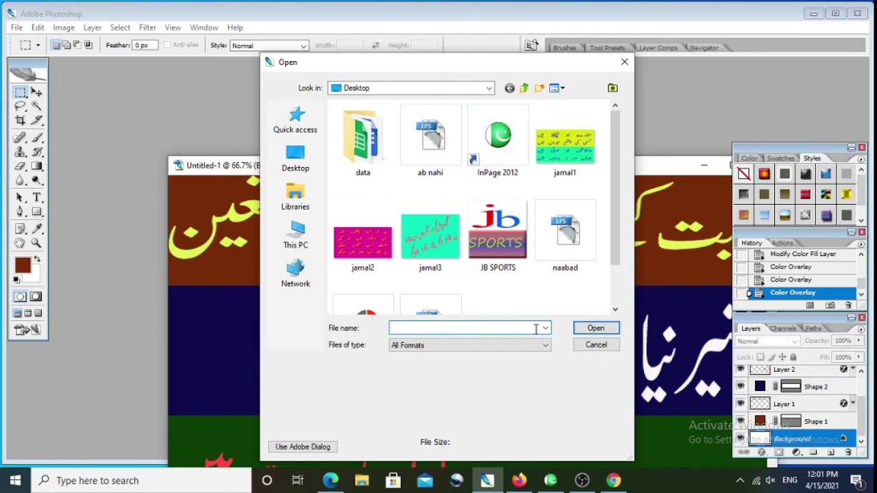
left_click(489, 90)
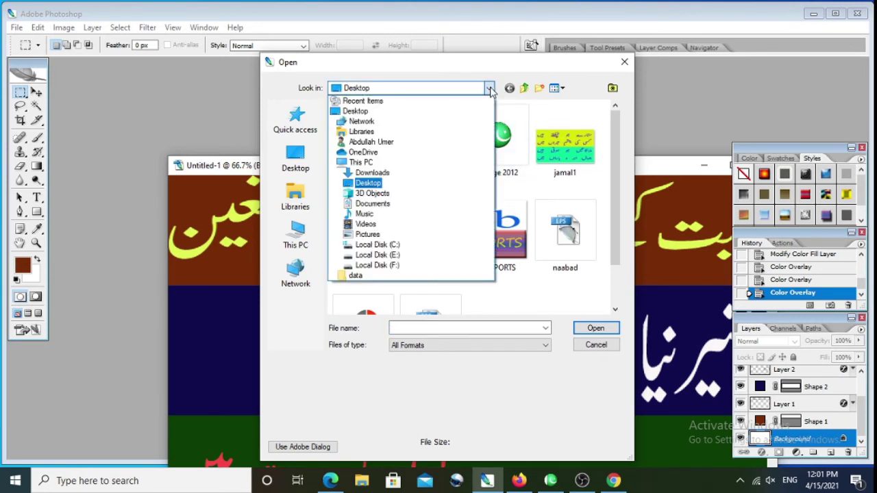
left_click(377, 266)
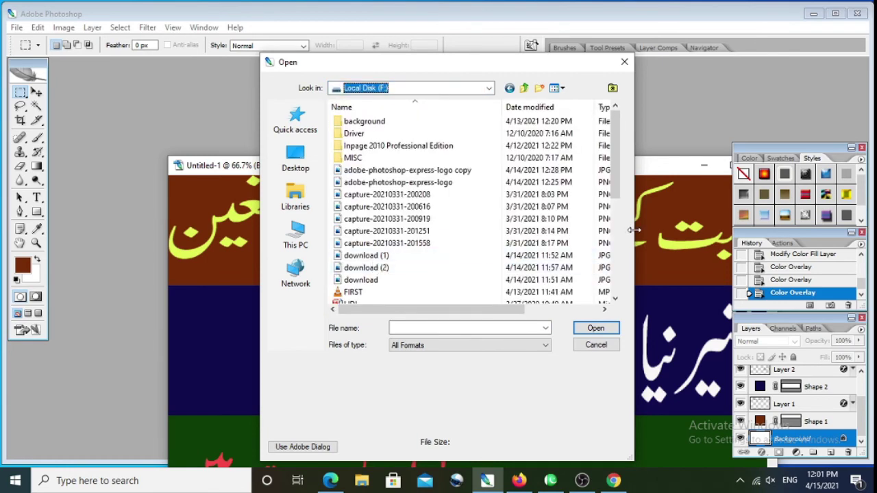
left_click(615, 299)
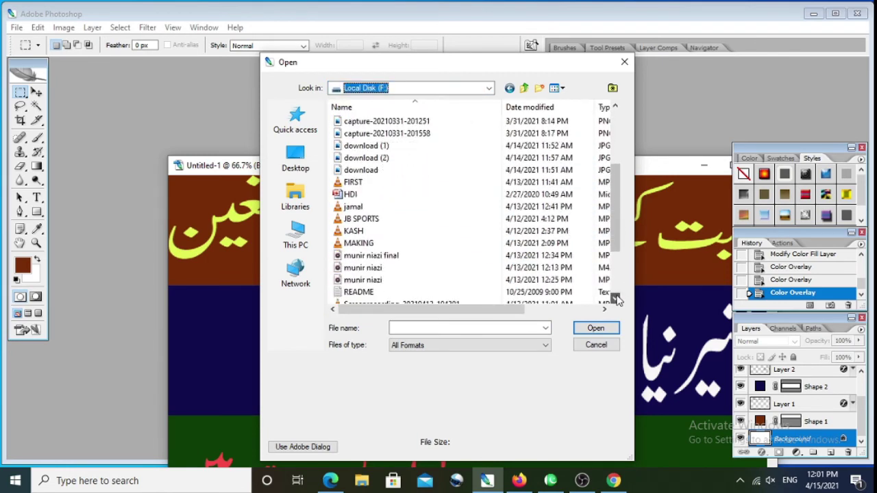
left_click(615, 299)
left_click(615, 298)
left_click(615, 298)
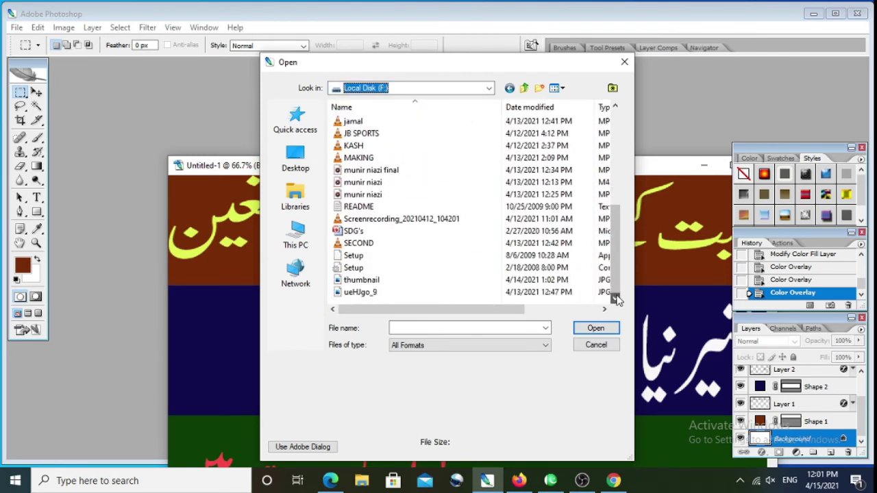
left_click(615, 107)
left_click(616, 106)
left_click(615, 107)
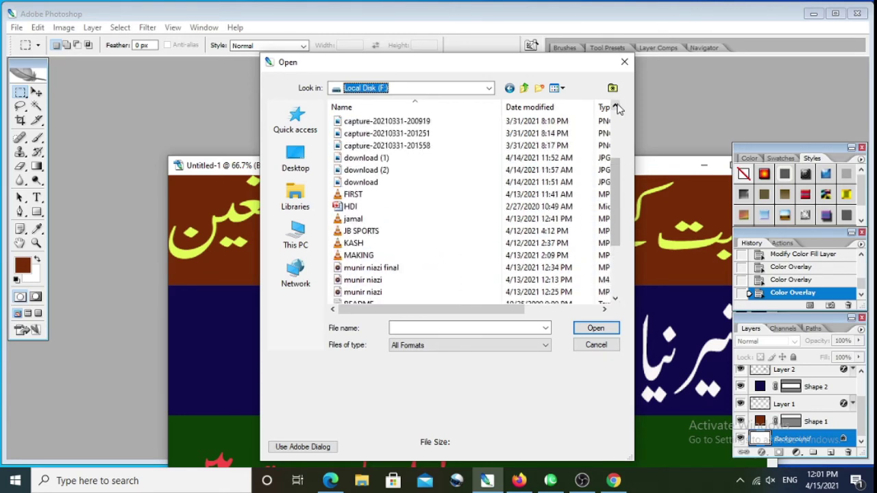
left_click(616, 107)
left_click(616, 107)
left_click(616, 107)
left_click(615, 107)
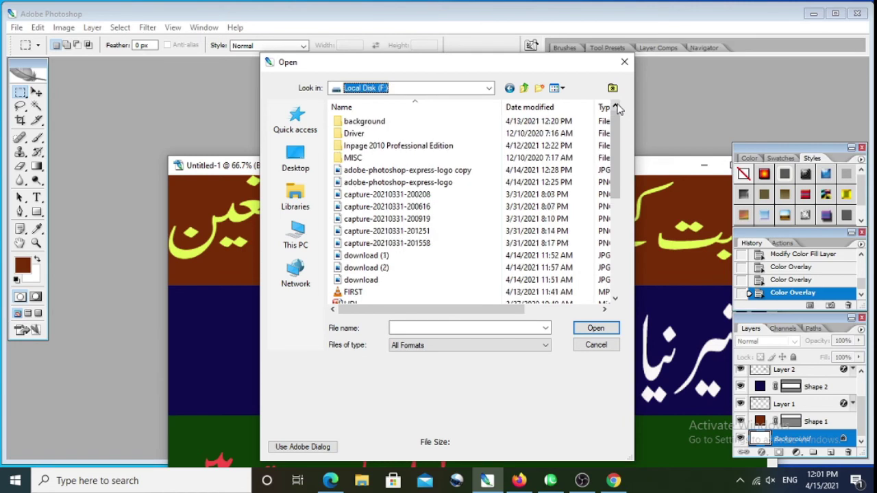
left_click(625, 63)
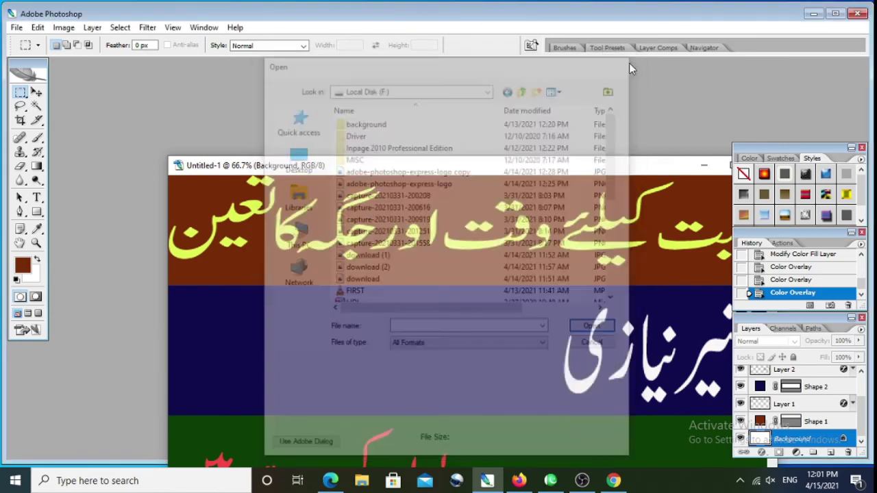
Step: Minimize Photoshop, view the file thumbnails on Local Disk (F:) in File Explorer, and close the folder window
left_click(814, 15)
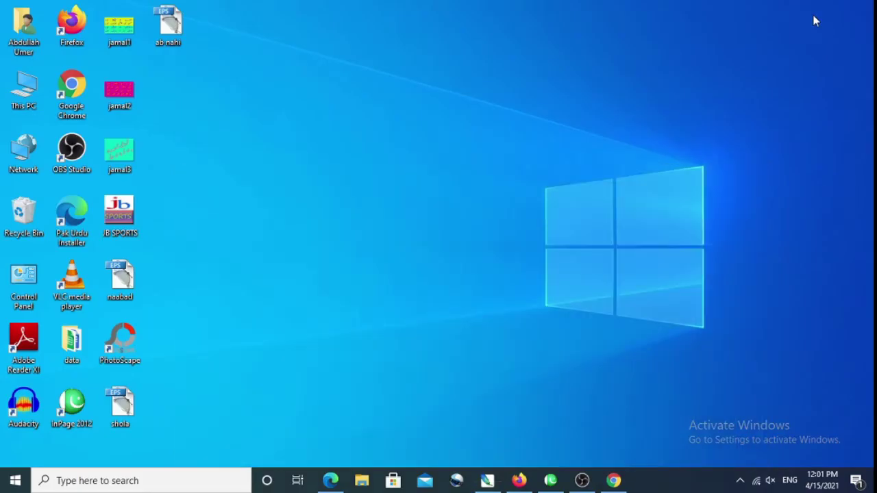
double_click(31, 83)
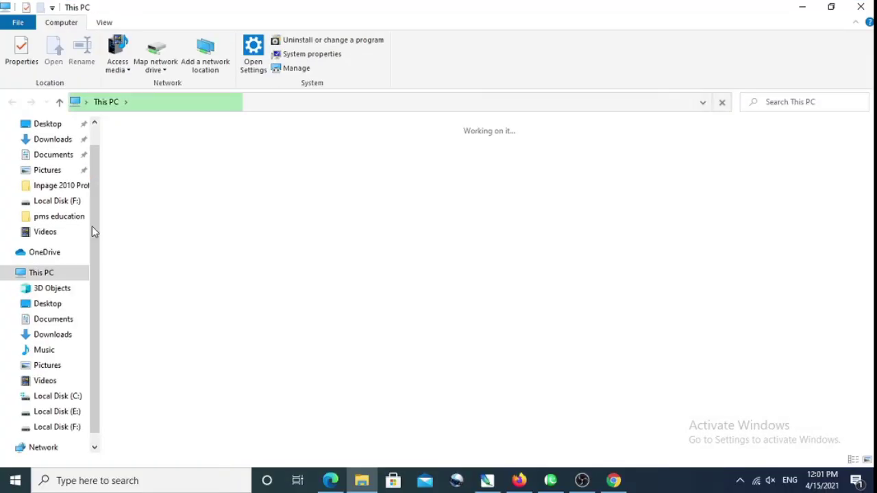
left_click(69, 431)
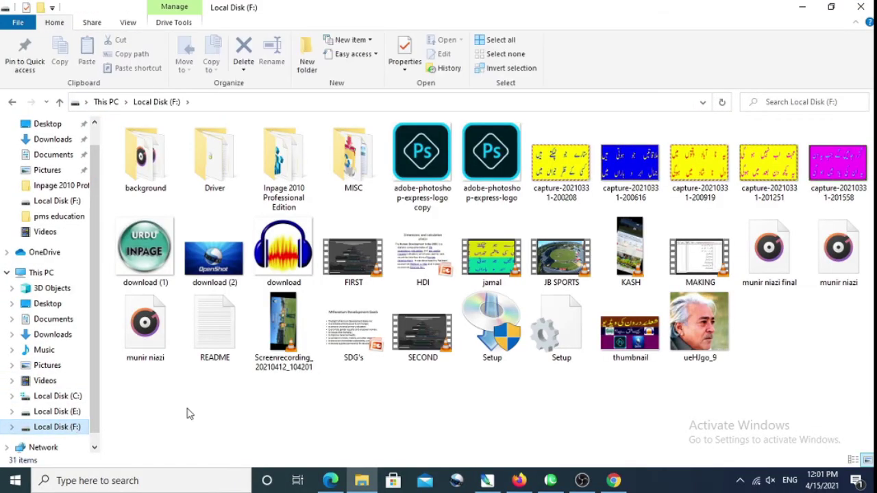
left_click(860, 7)
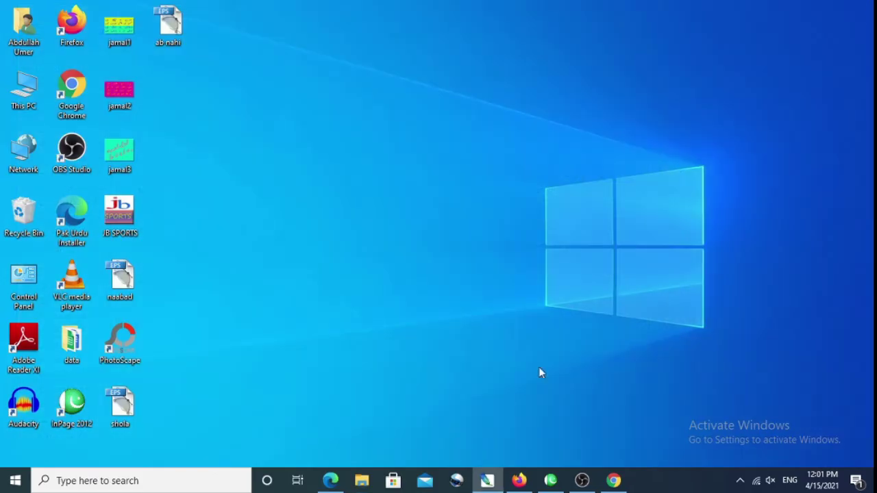
Step: Switch back to Photoshop and open ueHJgo_9.jpg from Local Disk (F:)
left_click(487, 481)
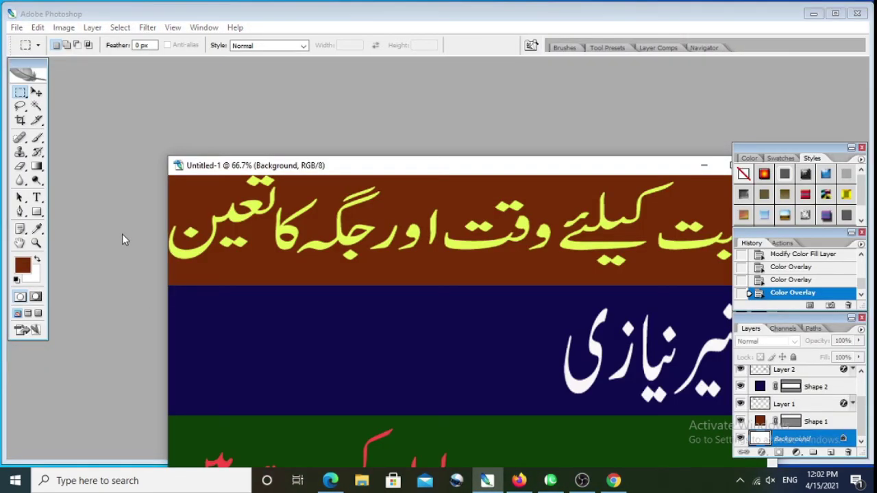
double_click(122, 233)
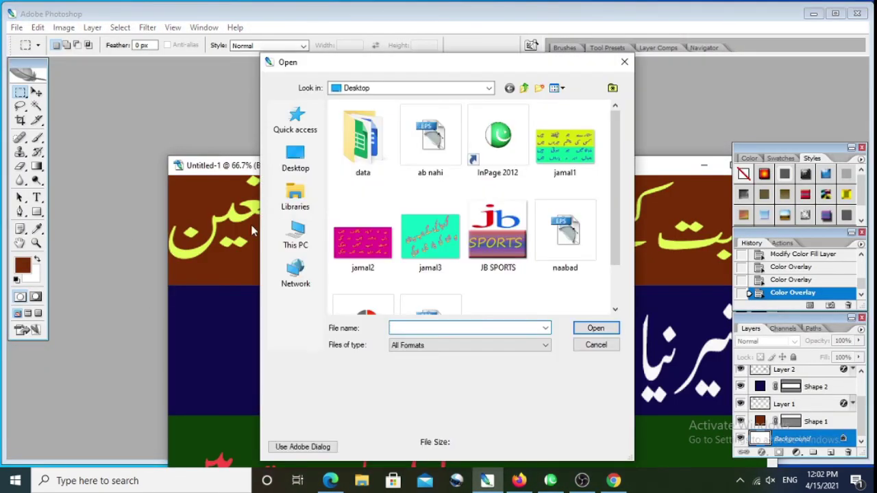
left_click(297, 232)
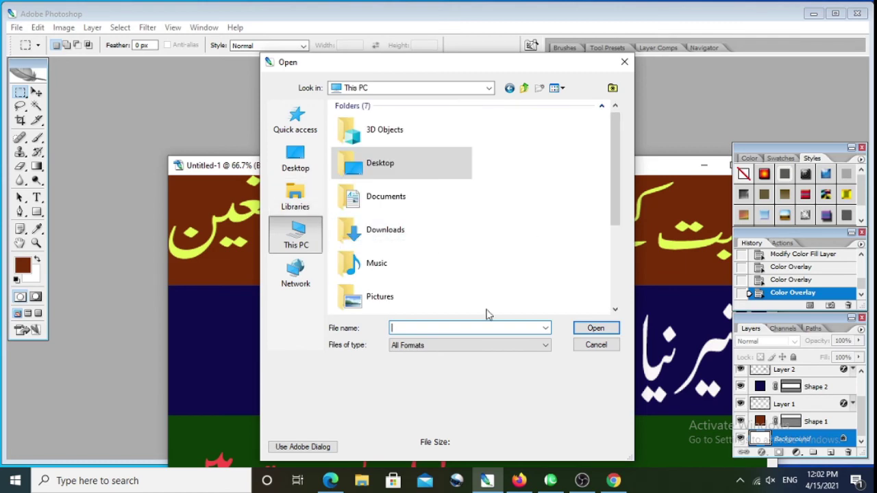
left_click(616, 310)
left_click(615, 312)
double_click(440, 309)
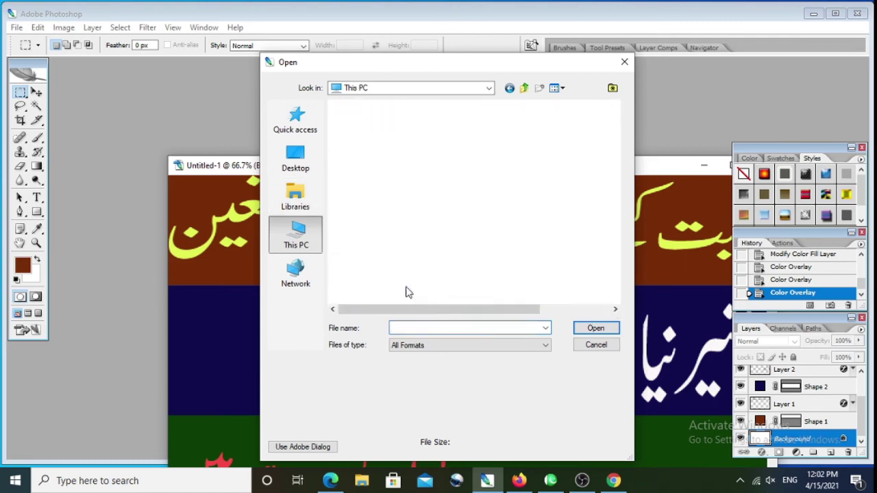
left_click_drag(616, 301, 616, 300)
left_click(375, 294)
double_click(361, 292)
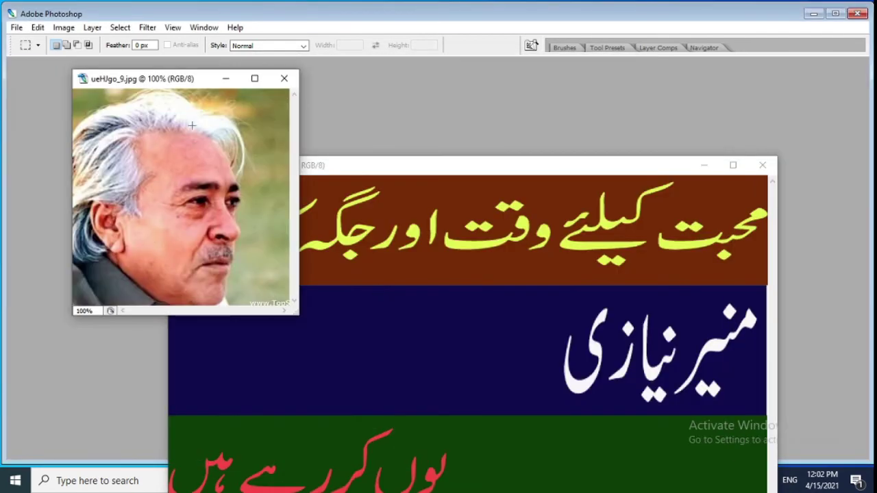
Step: Copy the portrait photo into the Untitled-1 banner as a new layer and close ueHJgo_9.jpg
key("Tab")
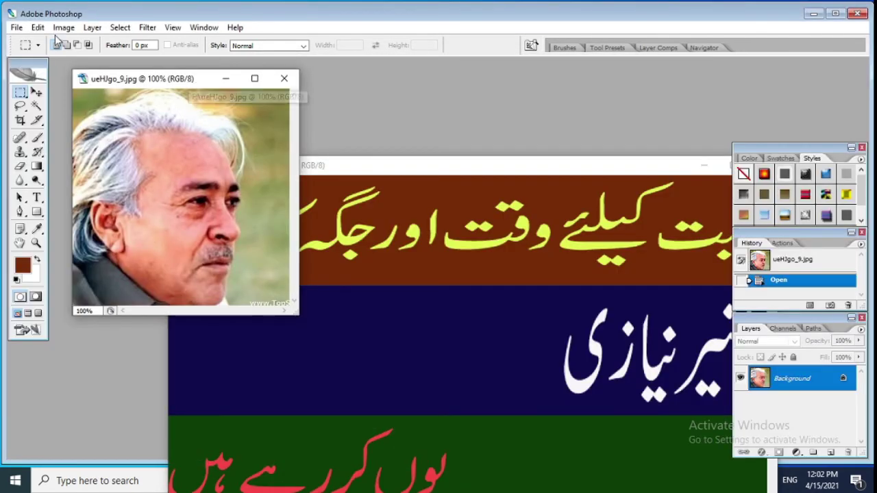
key("shift+Tab")
key("v")
left_click_drag(237, 240, 335, 351)
left_click(283, 78)
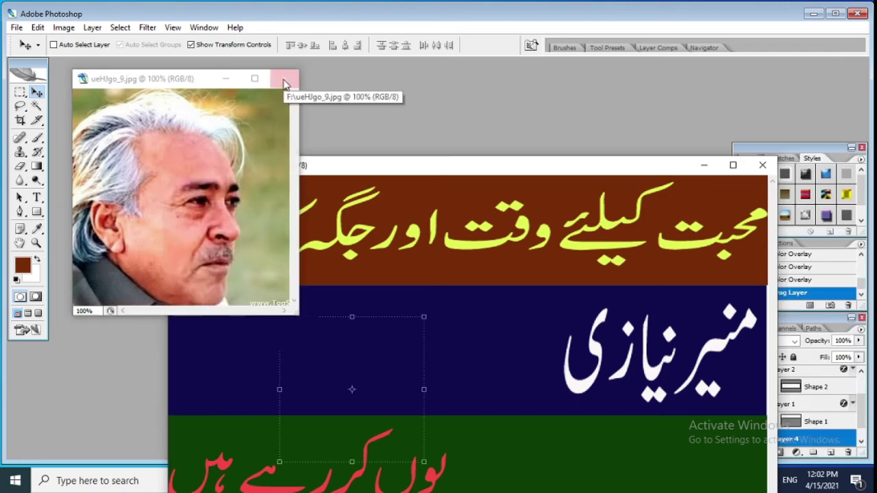
Step: Move the photo layer into the dark blue band and scale it to about 104% width and 79% height
key("Tab")
left_click_drag(345, 322, 308, 320)
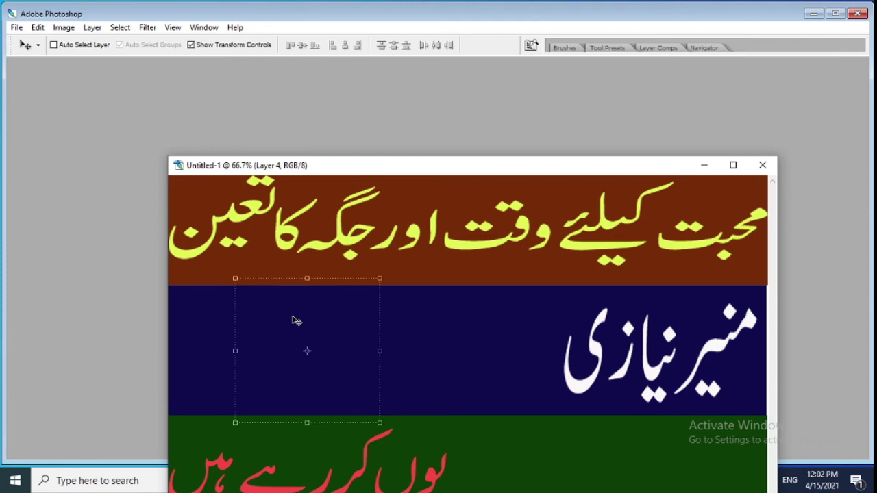
left_click_drag(308, 422, 301, 407)
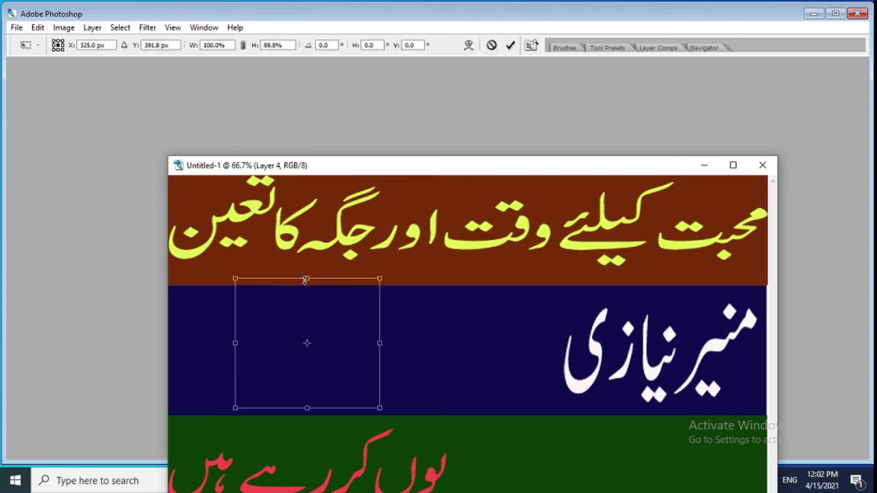
left_click_drag(307, 279, 307, 300)
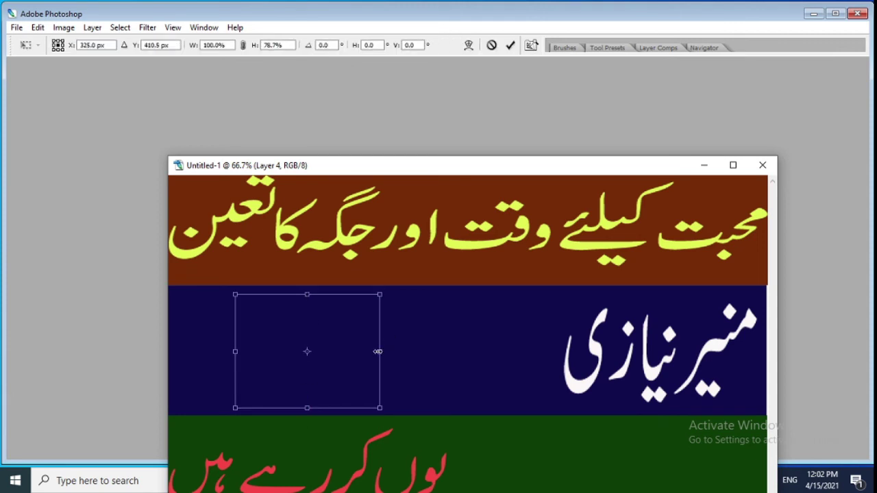
mouse_move(377, 351)
left_mouse_down()
mouse_move(368, 350)
mouse_move(385, 357)
left_mouse_up()
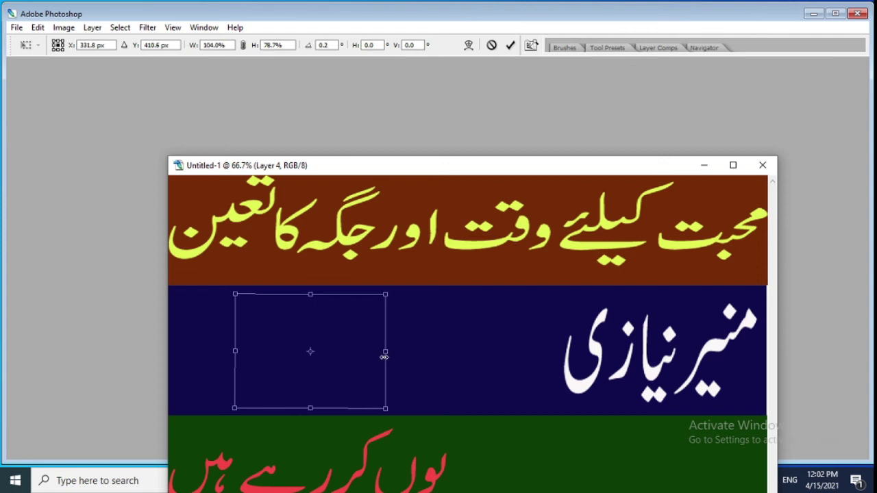
key("Return")
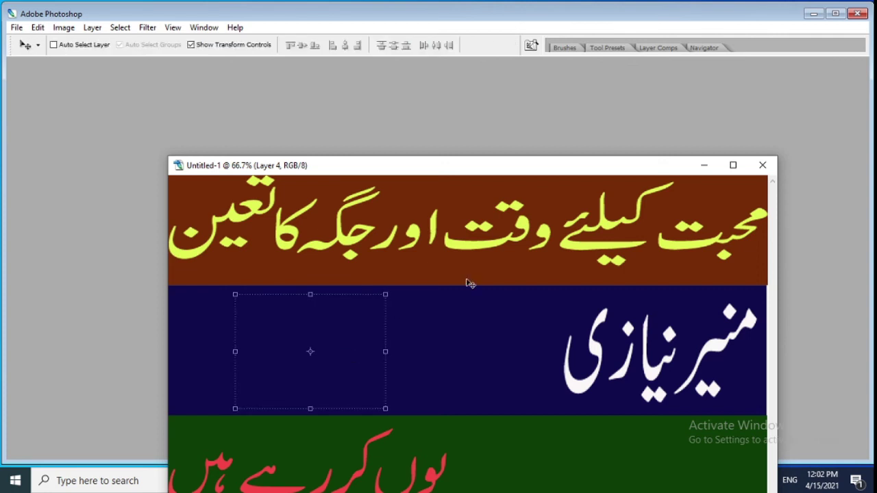
Step: Maximize the banner's document window and examine where Layer 4 sits in the layer stack
double_click(572, 165)
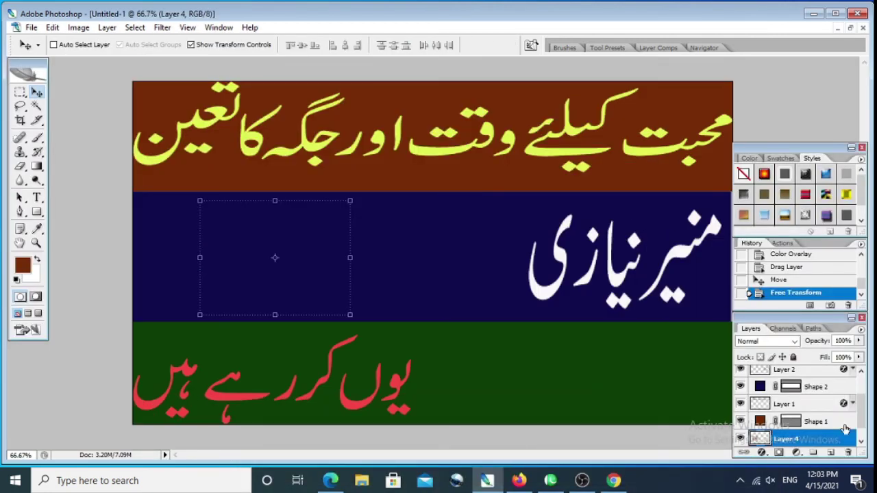
left_click(862, 444)
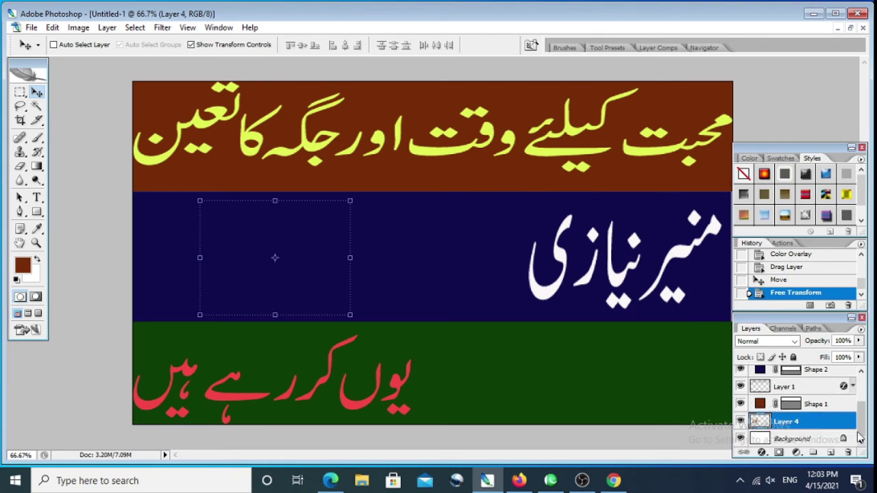
left_click(862, 372)
left_click(862, 372)
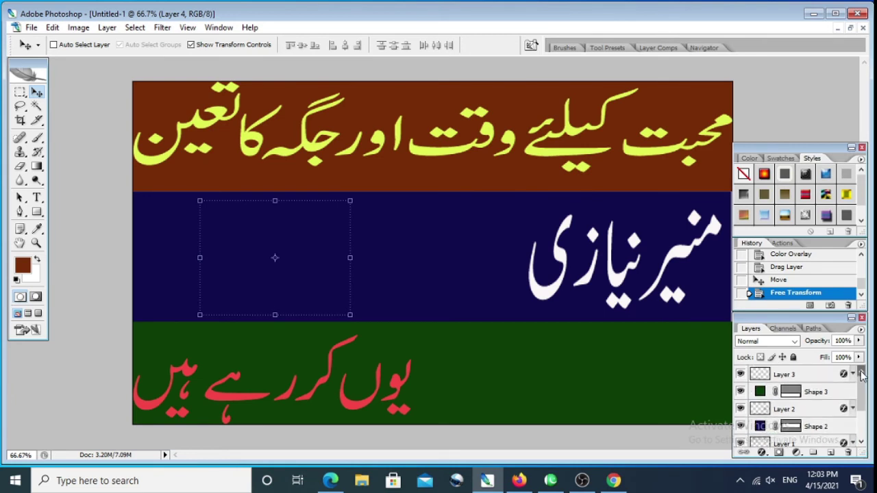
left_click(862, 441)
left_click(862, 442)
left_click(861, 442)
left_click(862, 442)
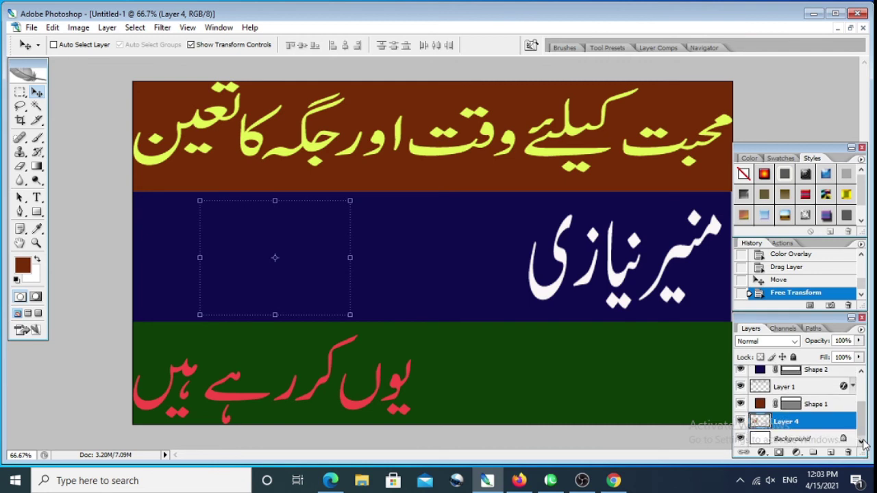
Step: Raise the photo's Layer 4 in the stack to directly above Shape 3, leaving the Background layer locked
double_click(792, 439)
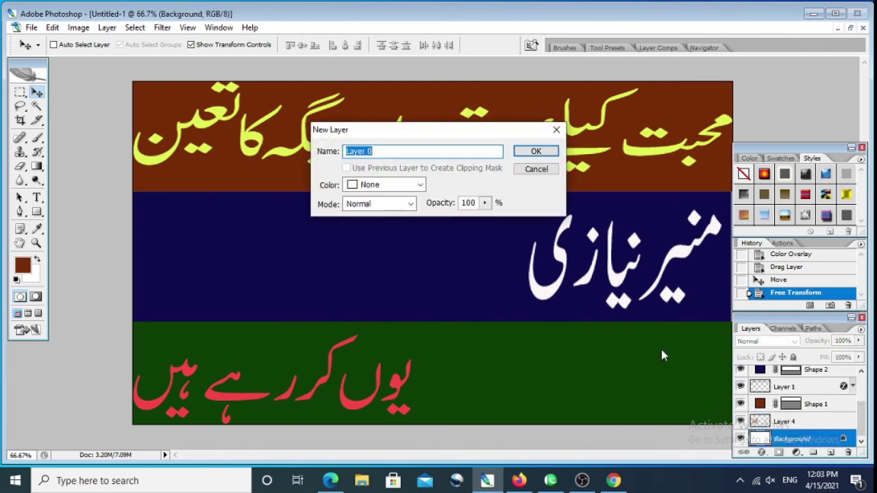
left_click(537, 171)
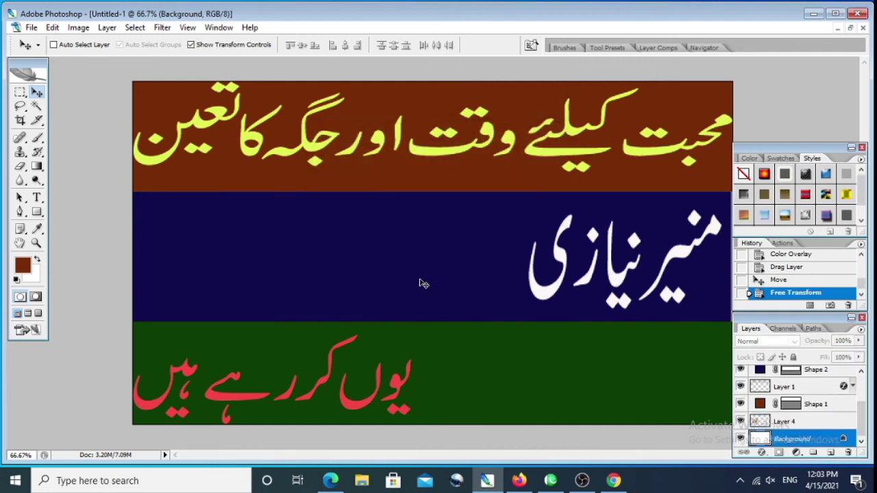
left_click(862, 373)
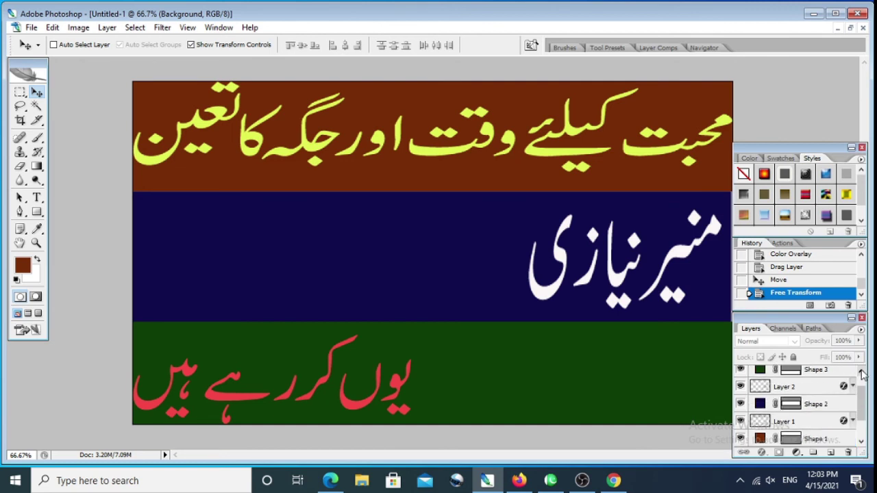
left_click(862, 373)
left_click(862, 374)
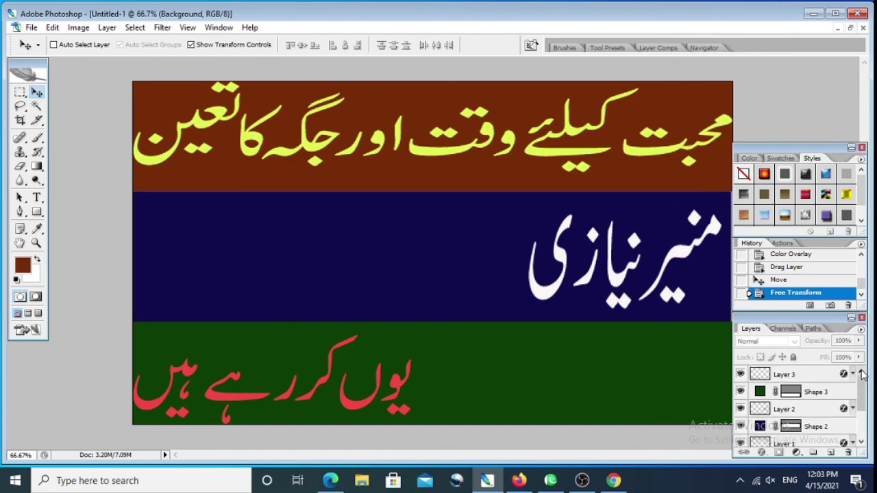
left_click(861, 442)
left_click(862, 442)
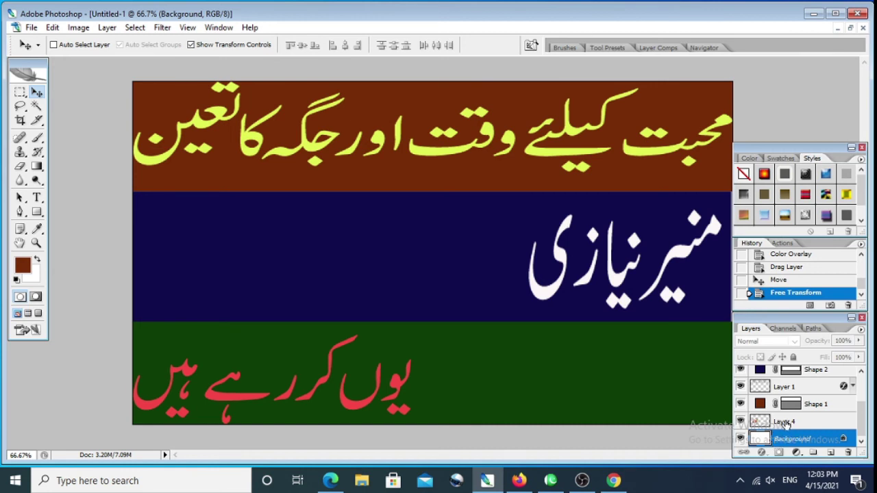
left_click_drag(785, 423, 780, 382)
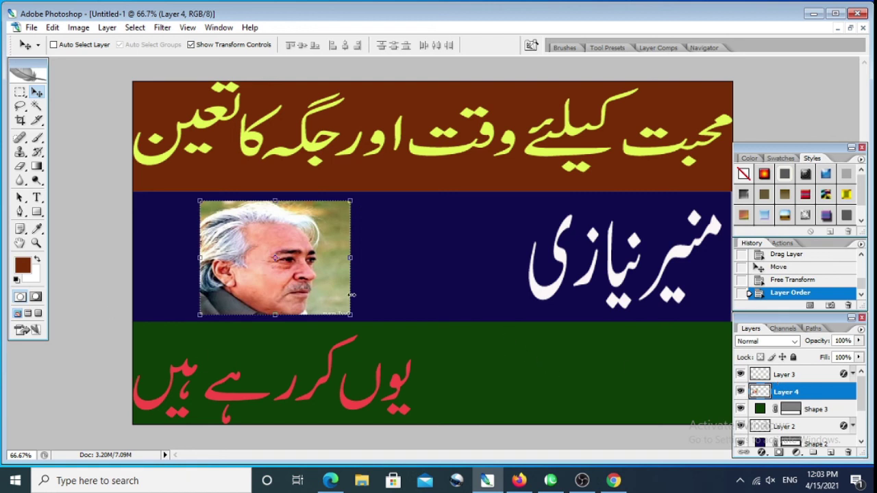
Step: Stretch the photo on Layer 4 to about 114% height so it fills the dark blue band from edge to edge
left_click(862, 443)
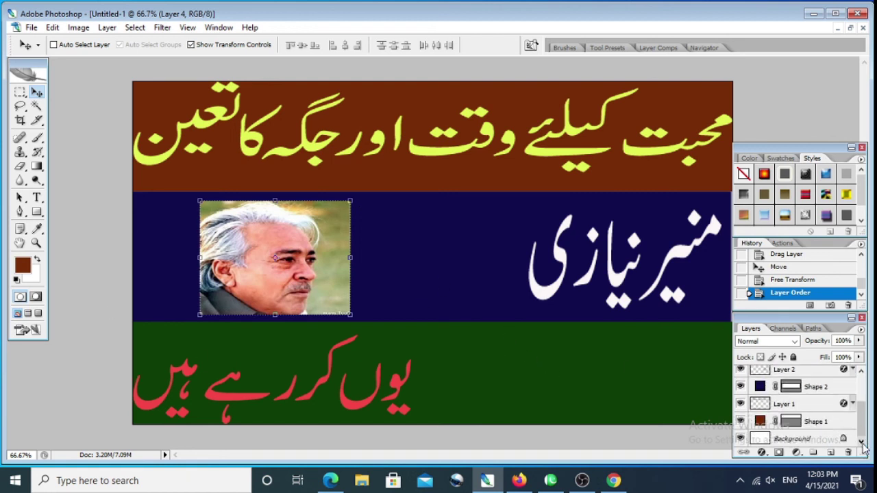
left_click(798, 440)
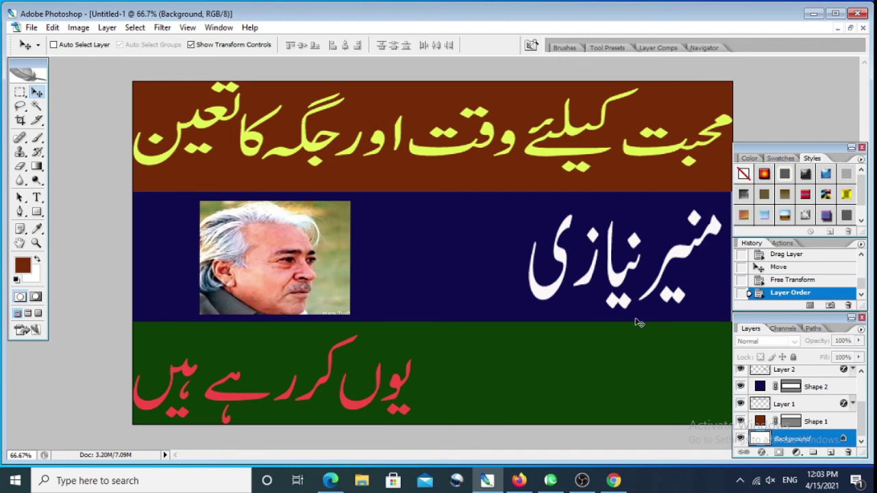
left_click(860, 370)
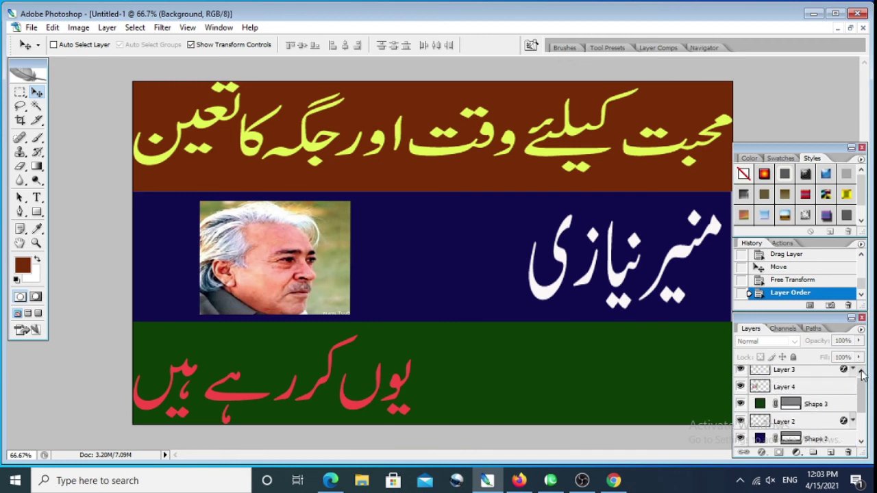
left_click(794, 387)
left_click_drag(277, 198, 277, 190)
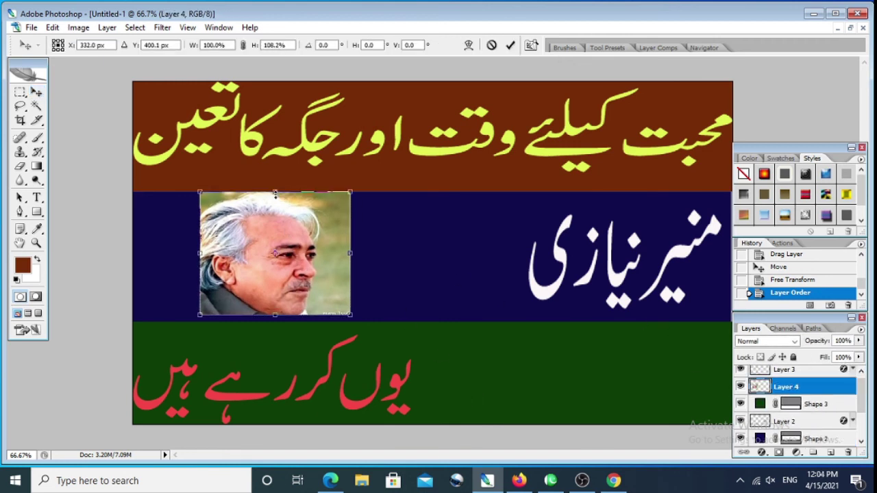
left_click_drag(277, 316, 278, 318)
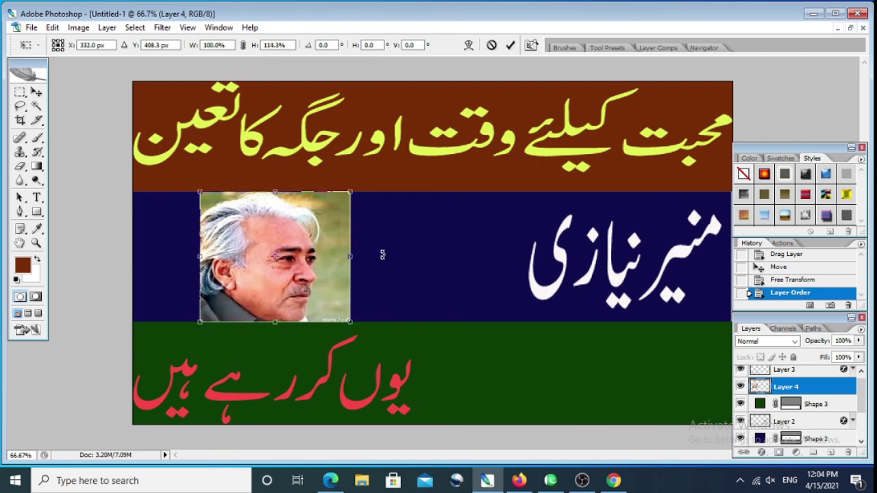
left_click(36, 92)
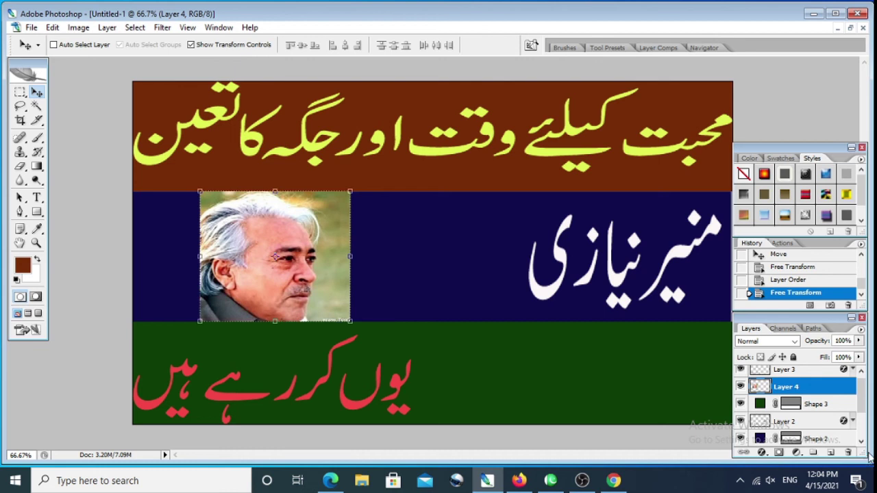
Step: Select the Background layer at the base of the layer stack
left_click(861, 443)
left_click(860, 442)
left_click(819, 439)
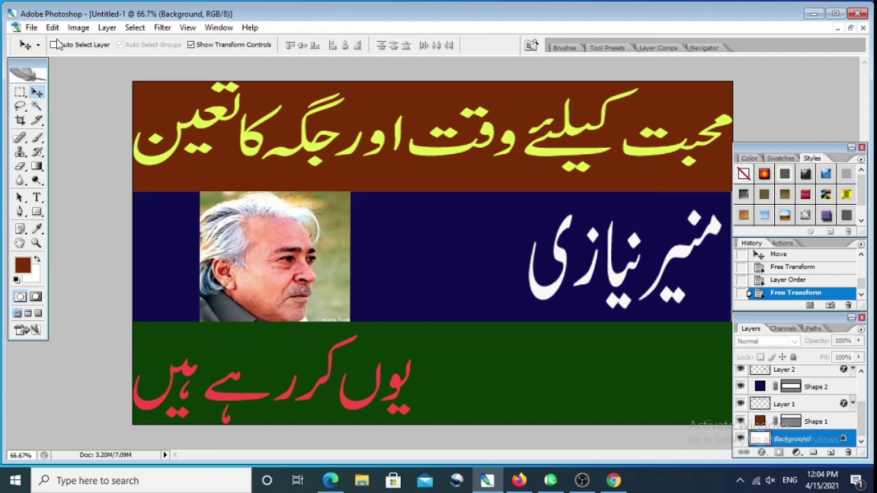
Step: Save a copy of the banner to Local Disk (F:) as the JPEG "ab nahi" with quality 10 and the Baseline ("Standard") format
left_click(31, 27)
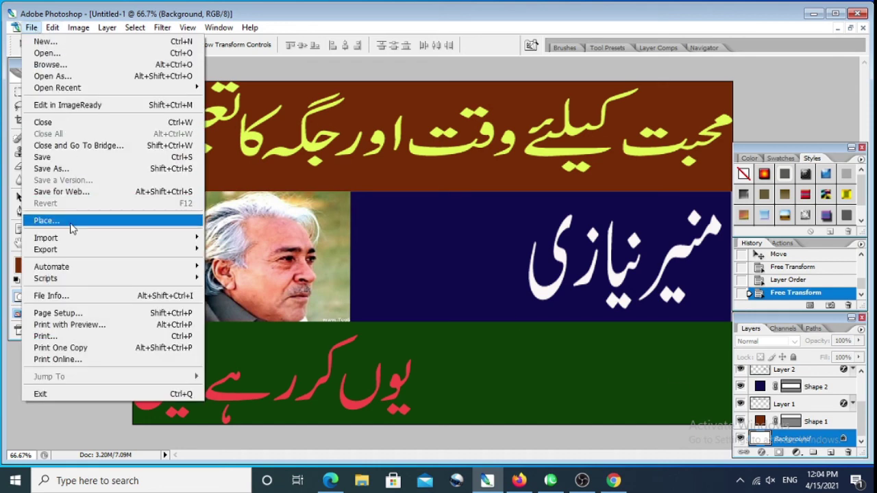
left_click(69, 169)
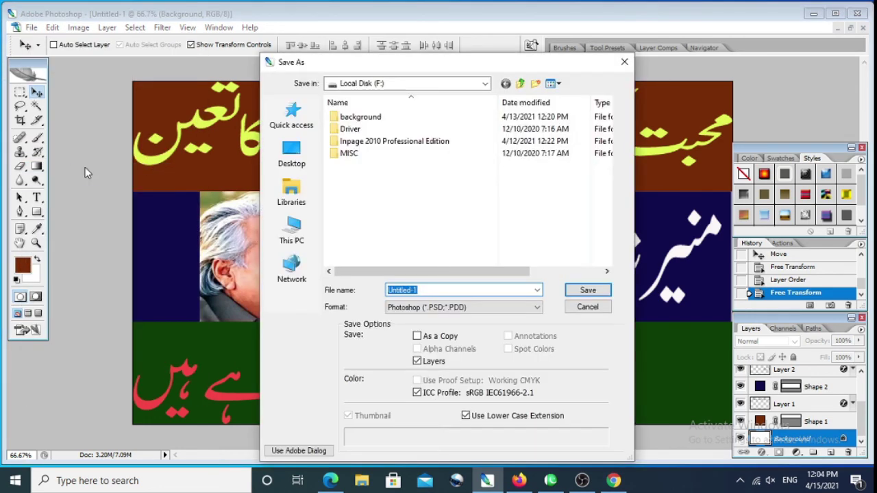
key("BackSpace")
type("ab nahi")
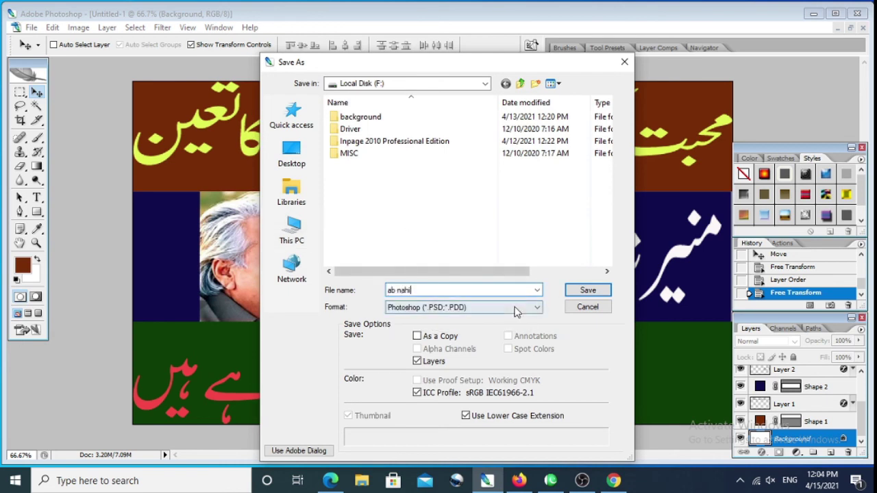
left_click(537, 306)
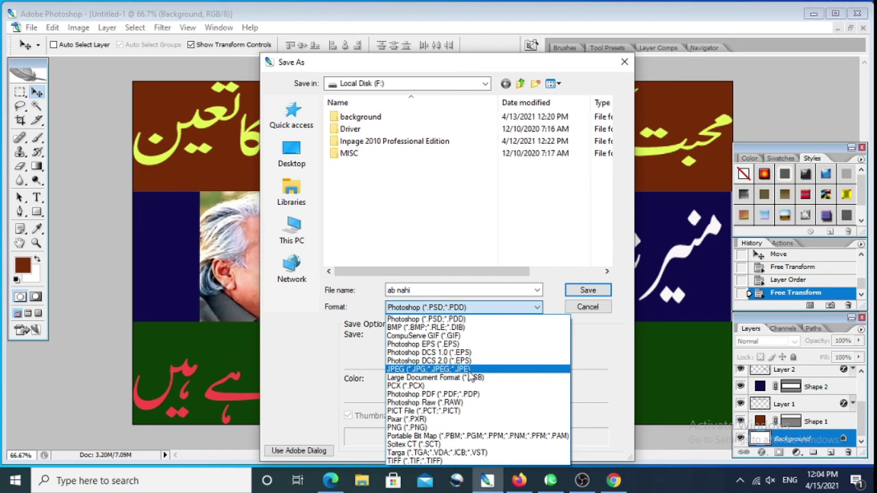
left_click(470, 371)
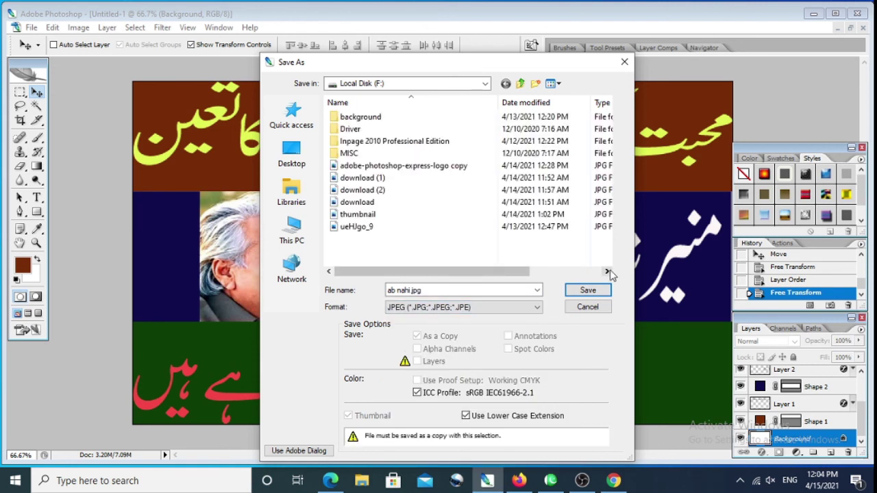
left_click(588, 290)
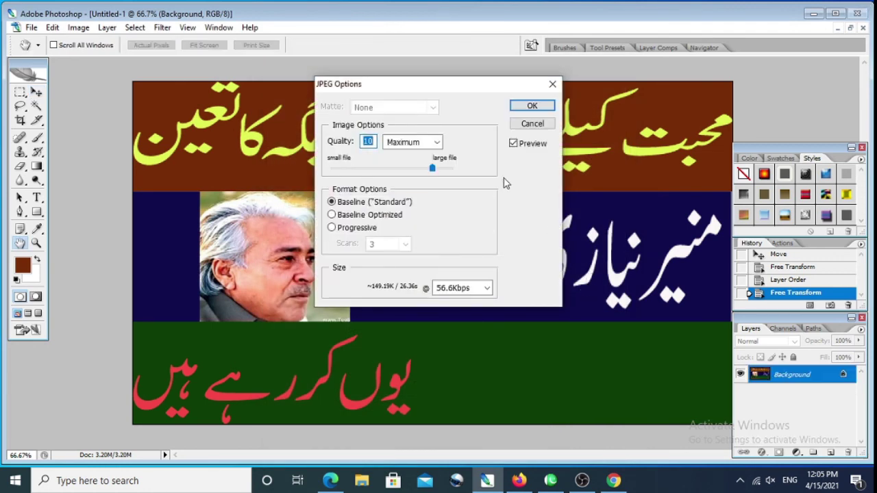
left_click(529, 109)
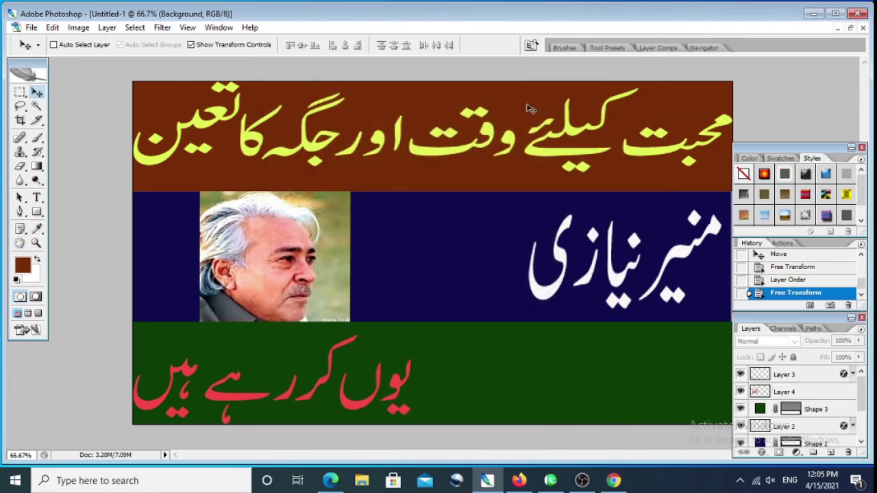
Step: Minimize Photoshop, switch to File Explorer, and open the saved "ab nahi" image from Local Disk (F:)
left_click(815, 15)
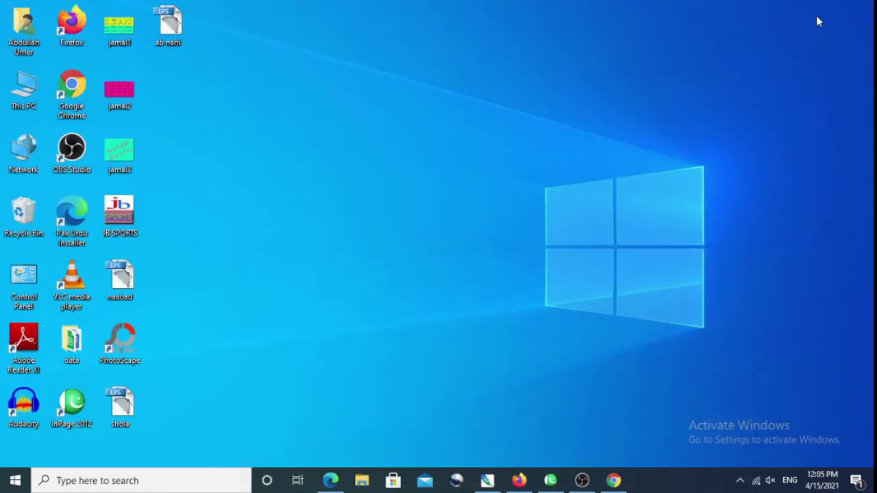
double_click(26, 102)
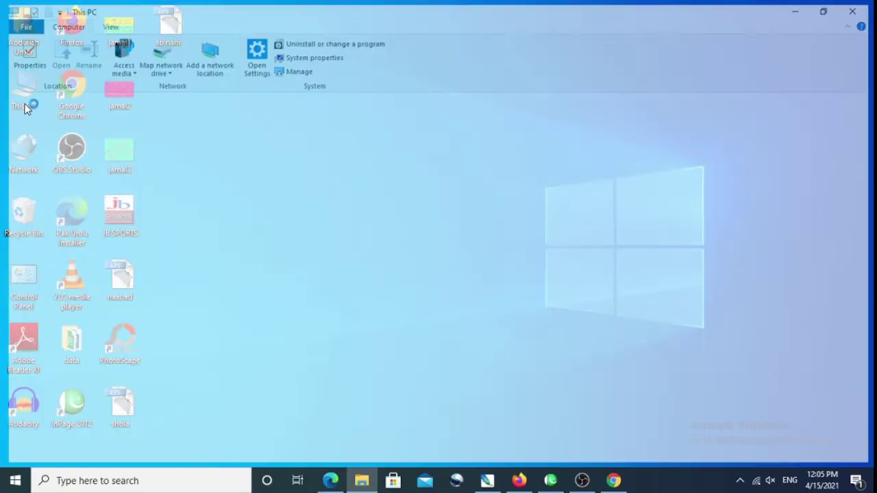
double_click(479, 246)
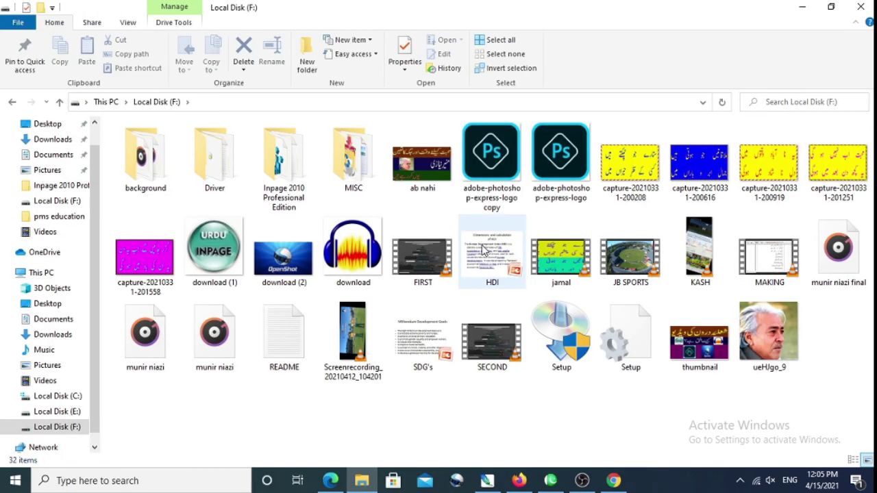
double_click(419, 167)
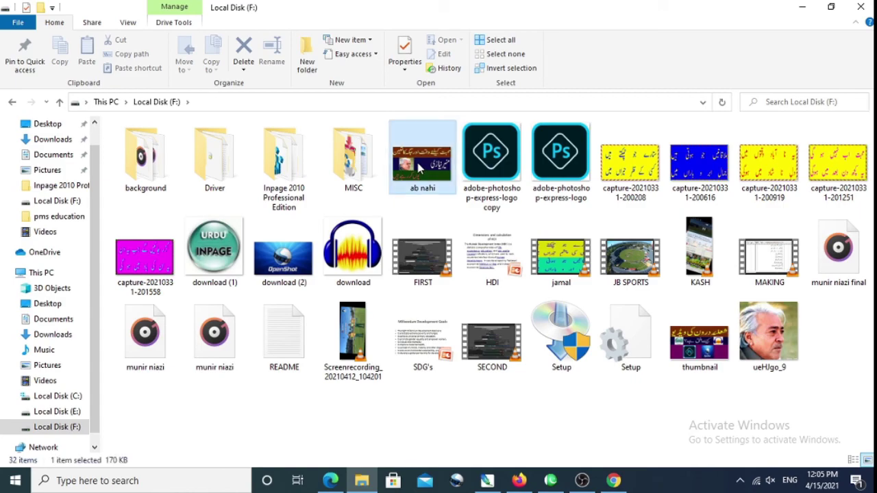